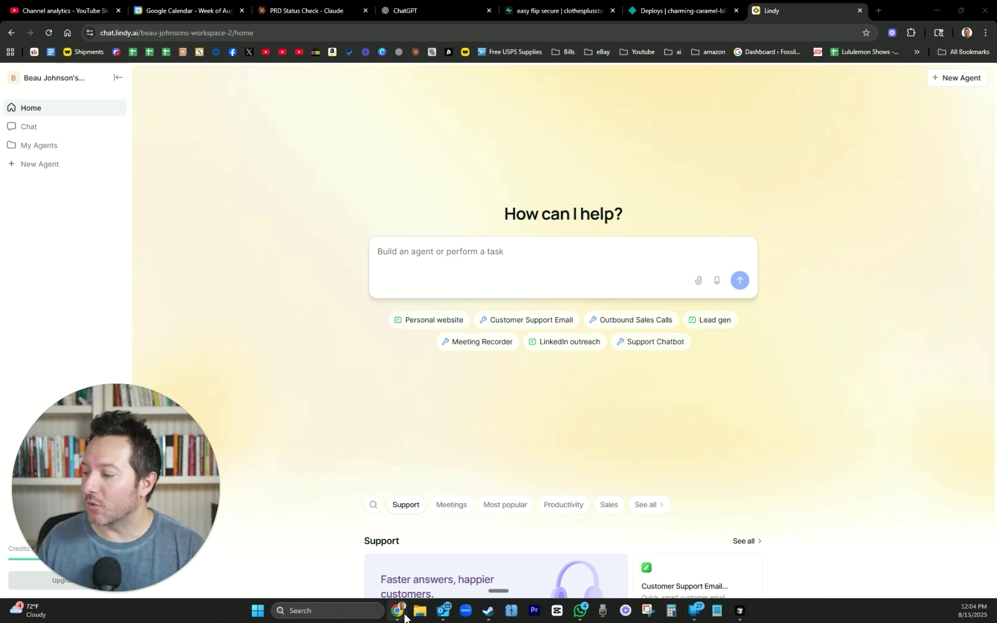
Step: Bring up the incognito browser window showing the EasyFlip.ai landing page
mouse_move(399, 612)
click(557, 557)
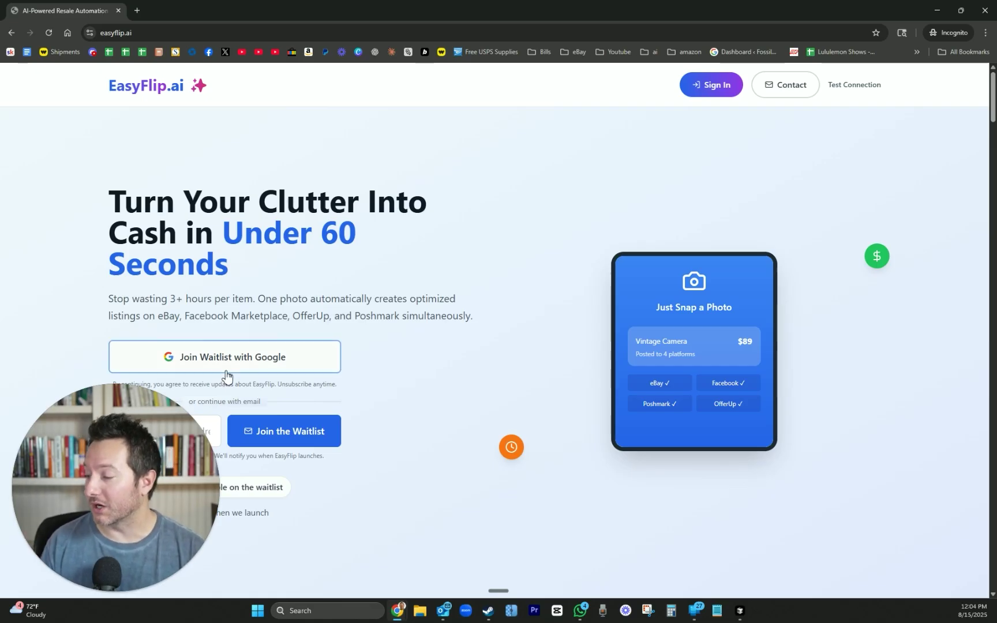
Step: Scroll through the EasyFlip.ai landing page sections and back up toward the hero
scroll(890, 517, down, 1)
scroll(928, 575, down, 2)
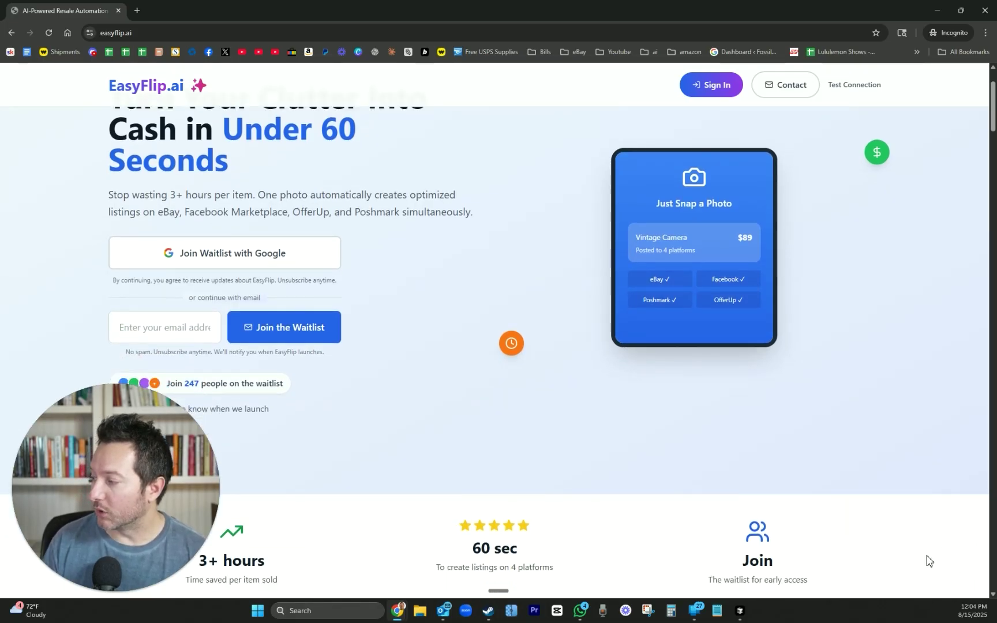
scroll(935, 559, up, 1)
scroll(875, 577, down, 3)
scroll(881, 572, down, 5)
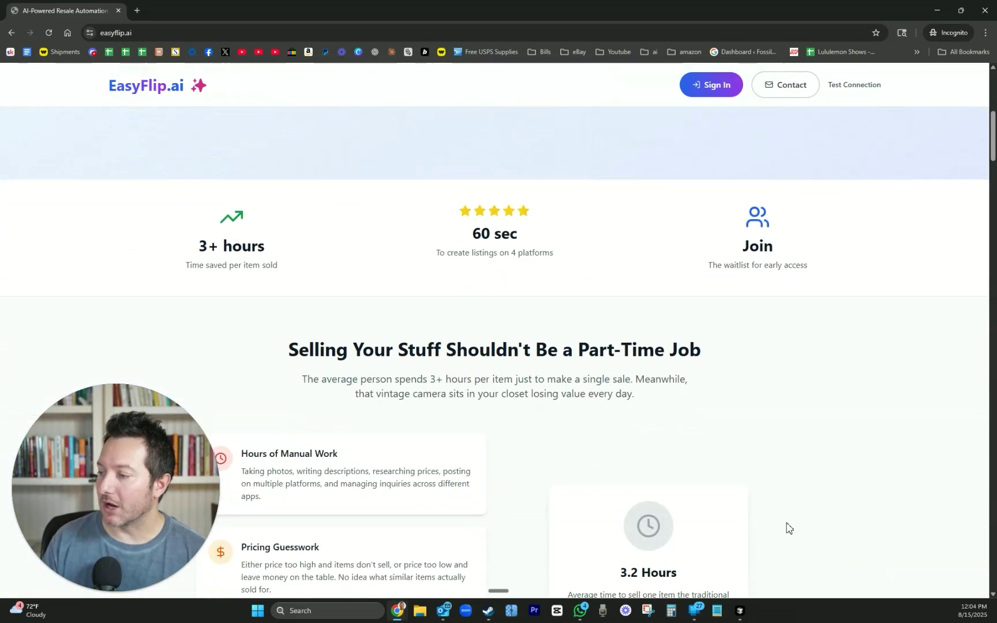
scroll(745, 479, down, 15)
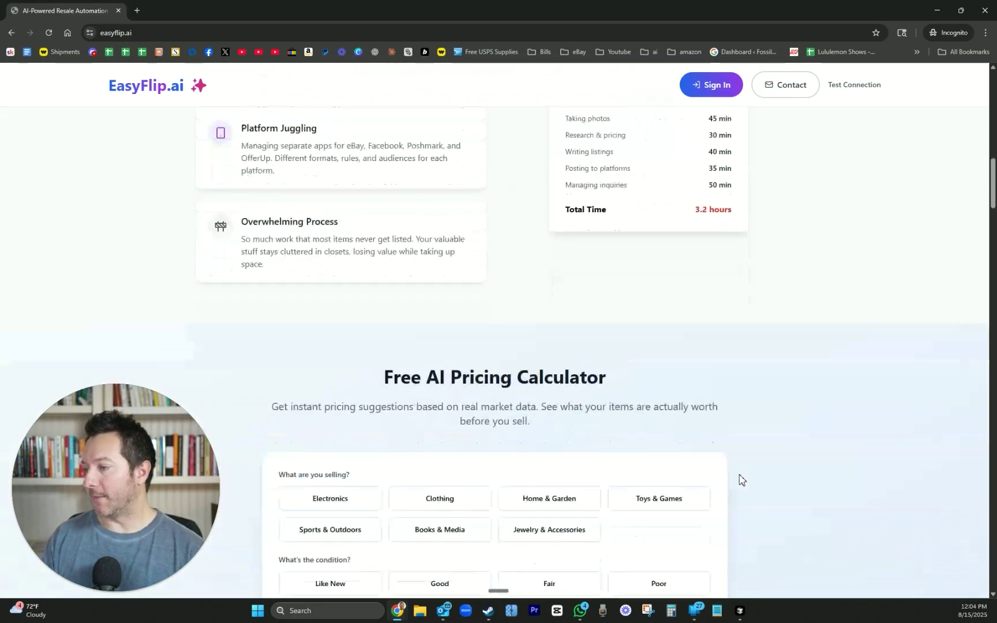
scroll(741, 473, down, 12)
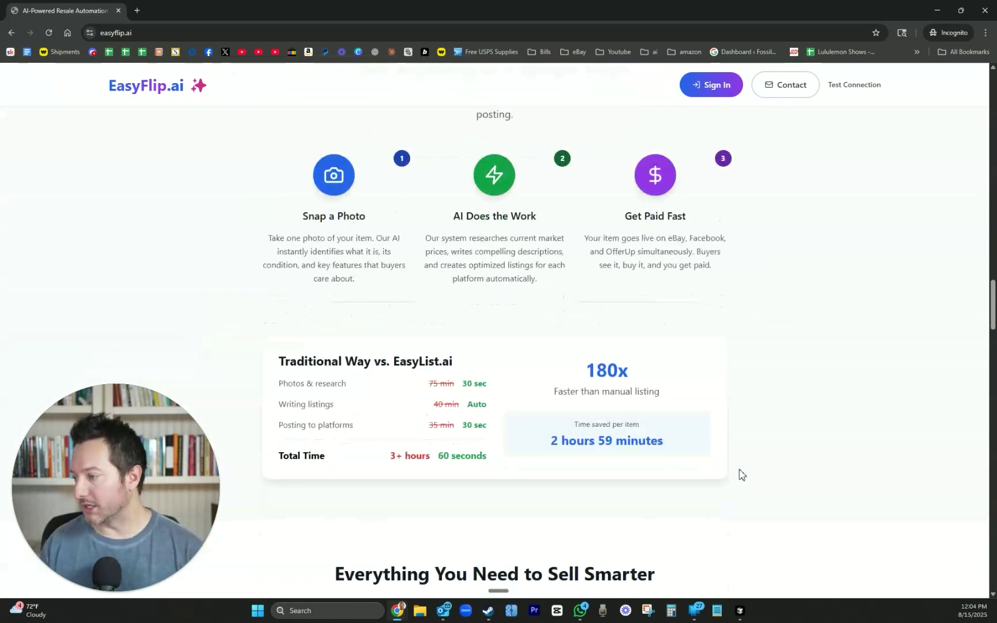
scroll(741, 472, up, 20)
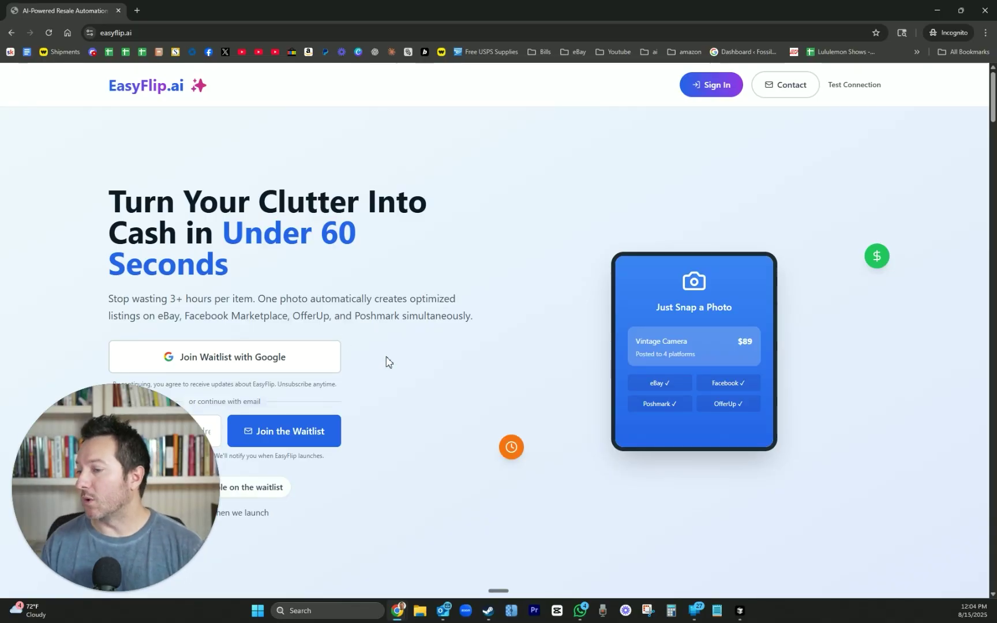
Step: Sign in to EasyFlip.ai using the saved login credentials
click(702, 86)
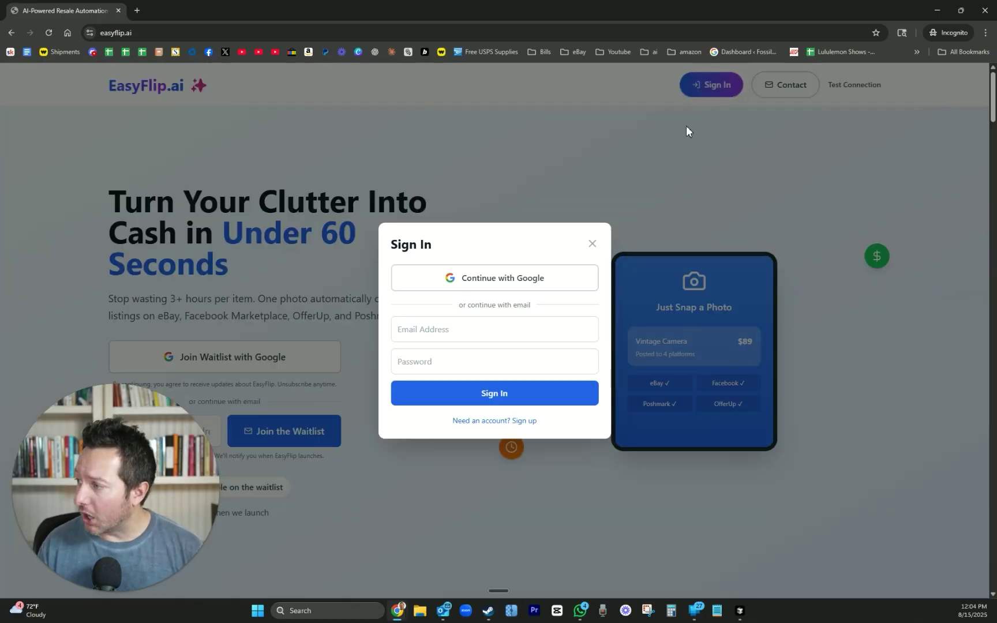
click(478, 331)
click(488, 348)
click(480, 395)
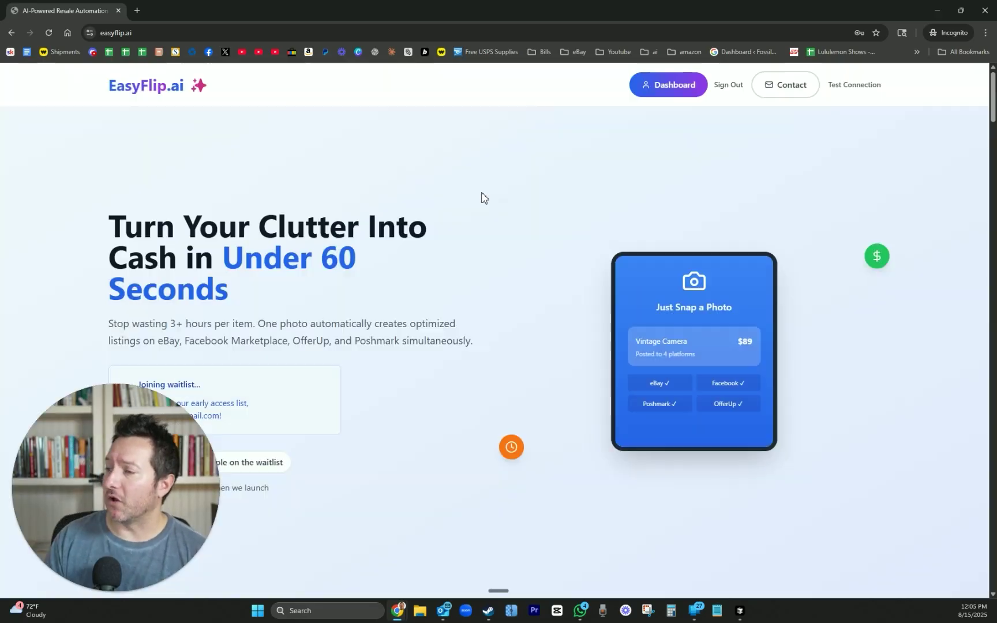
Step: Browse the dashboard's Upload, SKUs and Generate Listings pages, then return to Overview
click(650, 100)
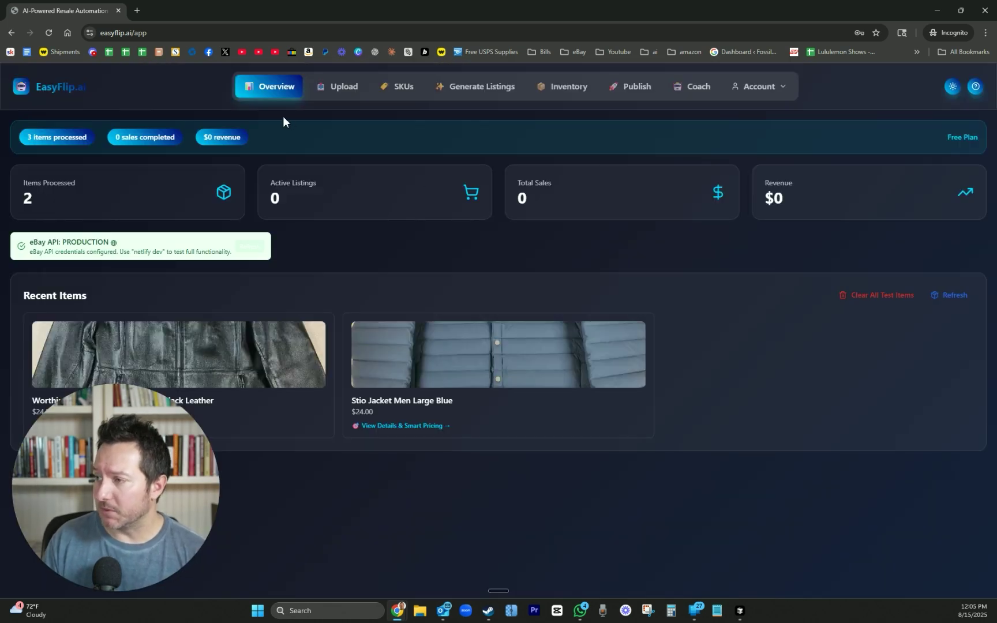
click(341, 94)
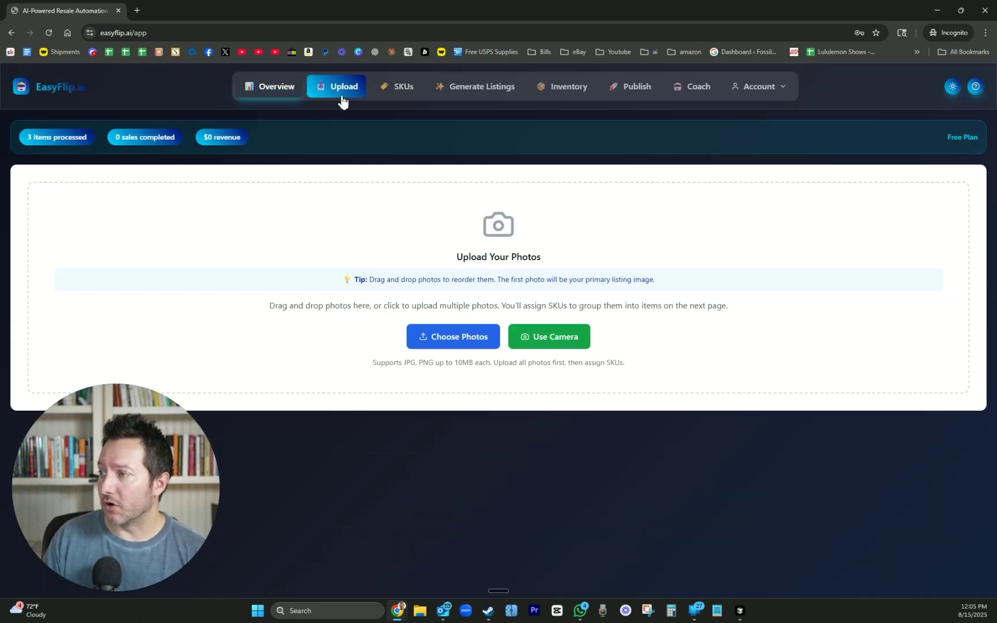
click(406, 94)
click(473, 92)
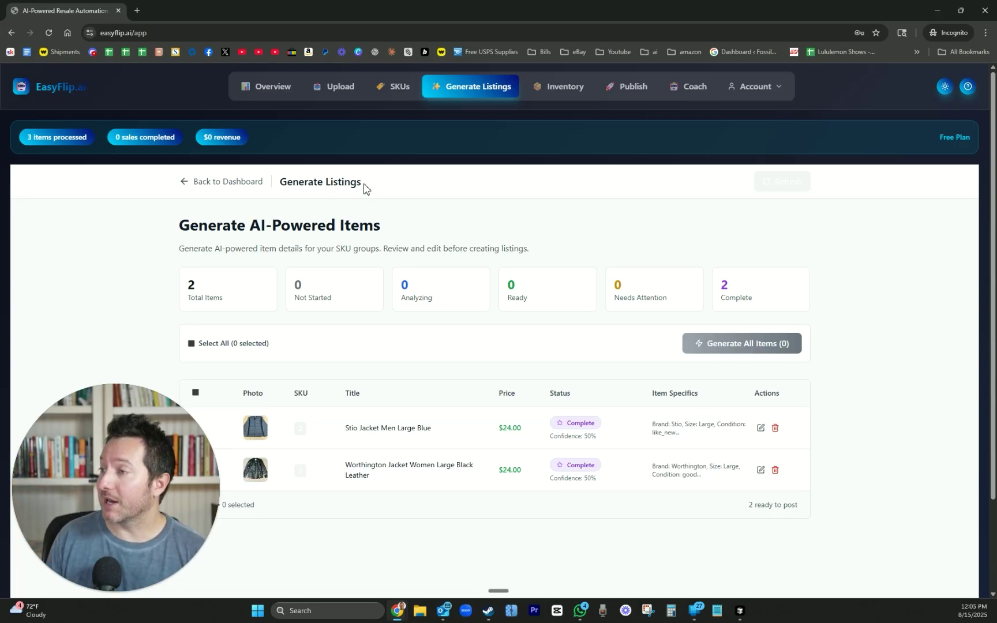
click(332, 97)
click(277, 89)
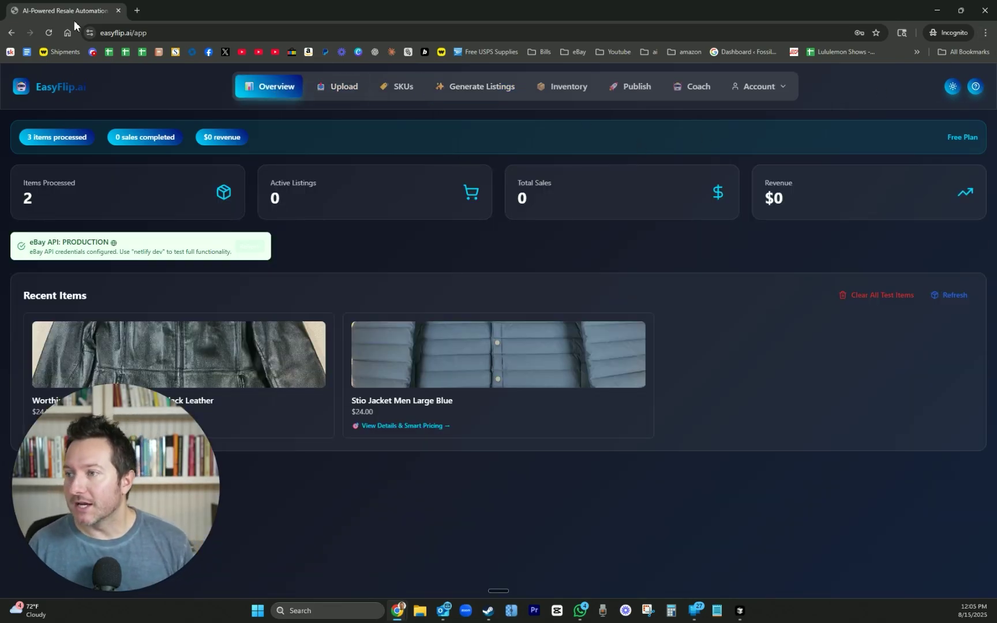
Step: Ask Lindy for a website support chatbot using a knowledge base, escalating unknowns via Slack DM
key(alt+Tab)
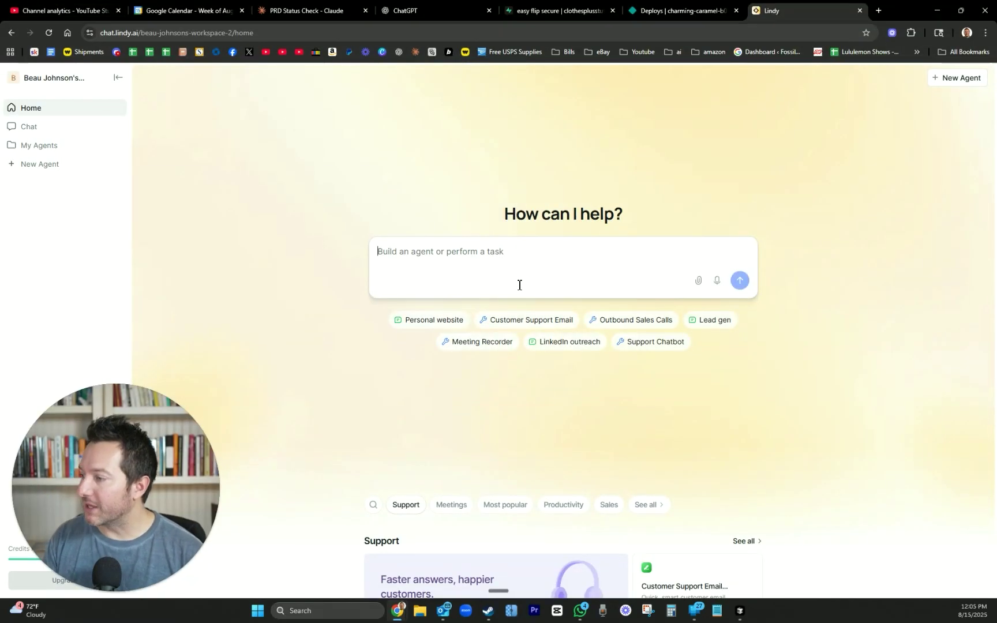
click(656, 346)
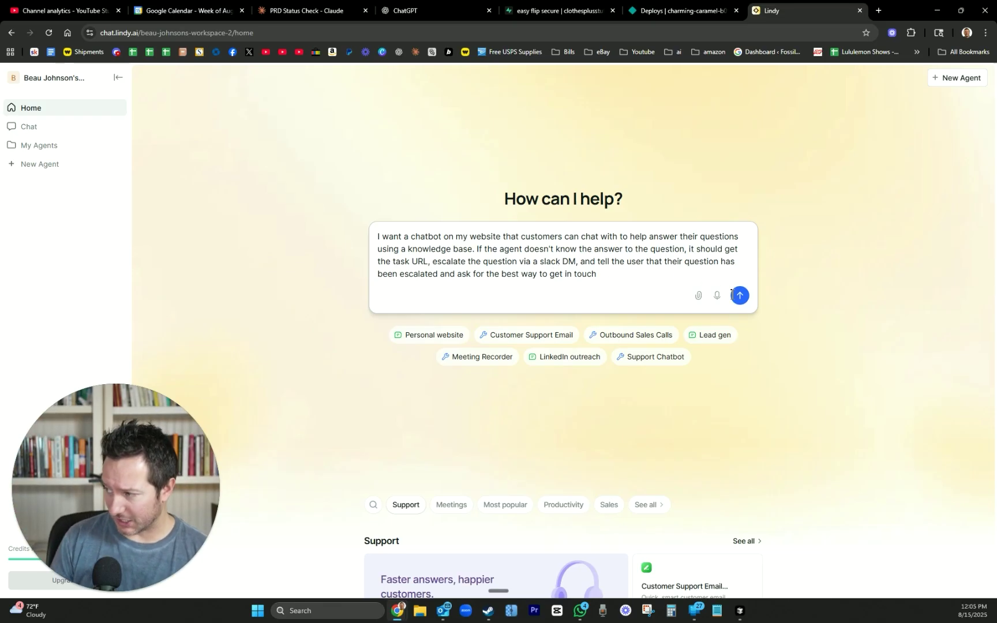
click(740, 295)
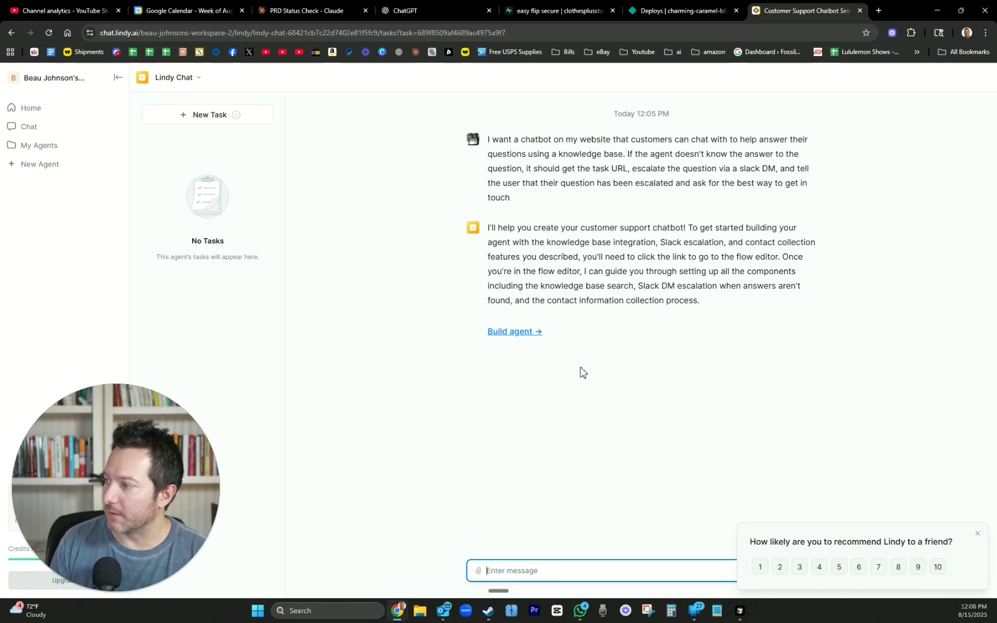
Step: Open the Customer Support Chatbot in the flow editor and read Agent Builder's proposed workflow
click(523, 333)
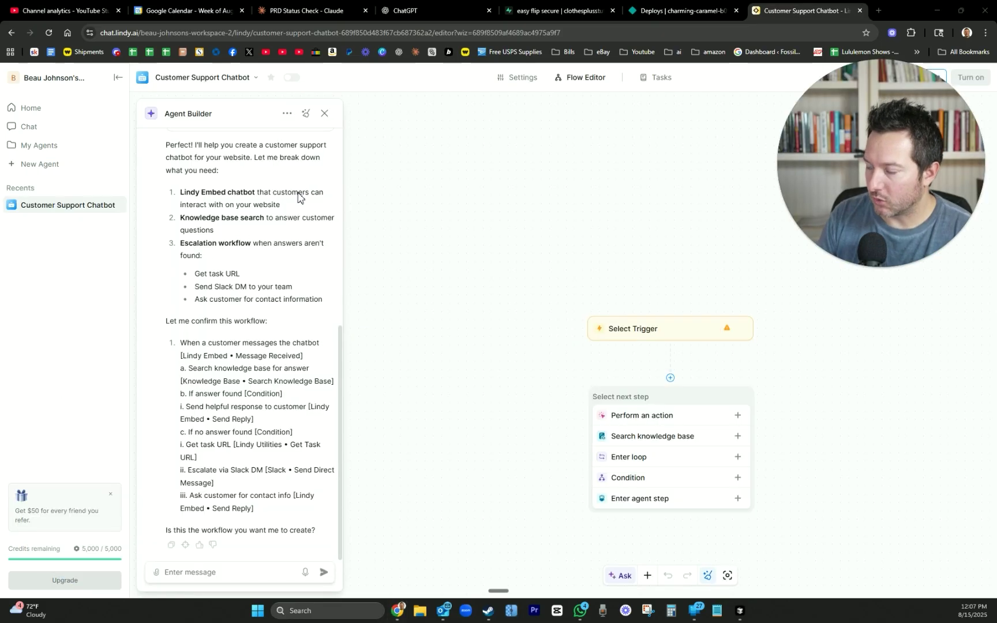
scroll(261, 242, up, 1)
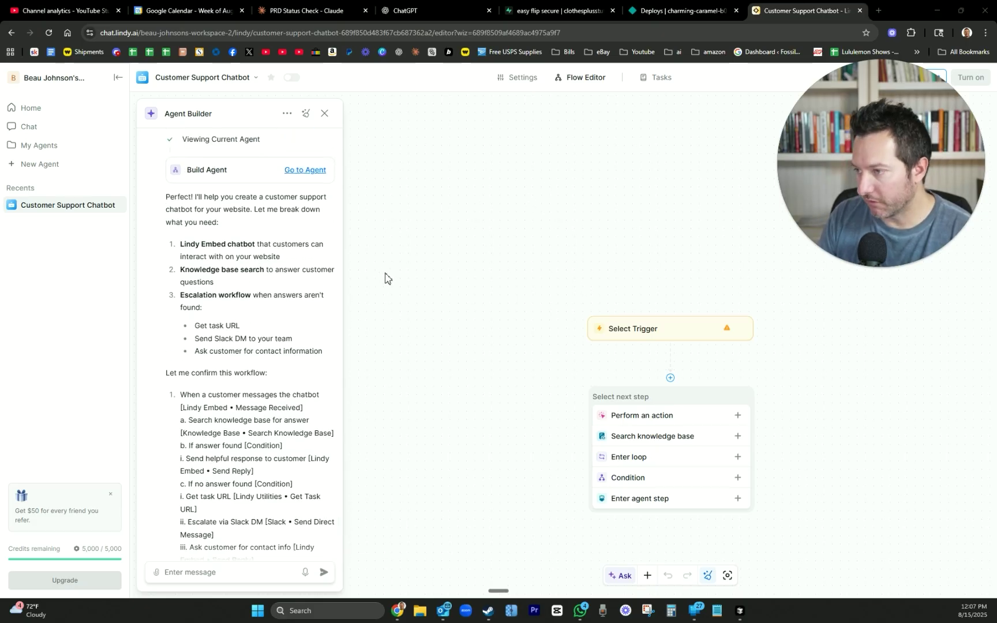
scroll(217, 242, down, 1)
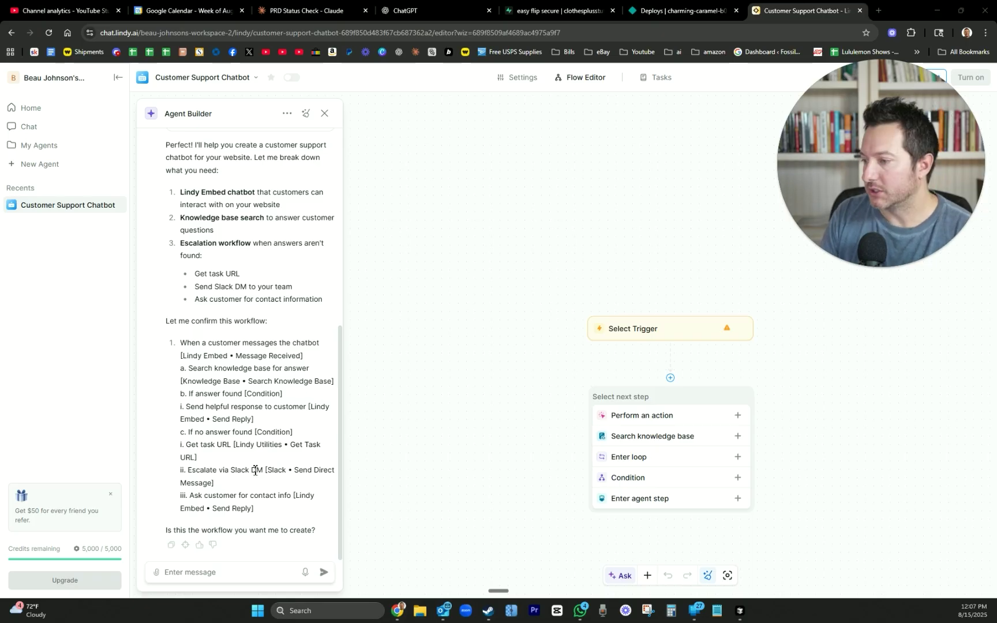
Step: Approve the builder's proposed workflow with a thumbs-up and a 'yes' reply
click(202, 549)
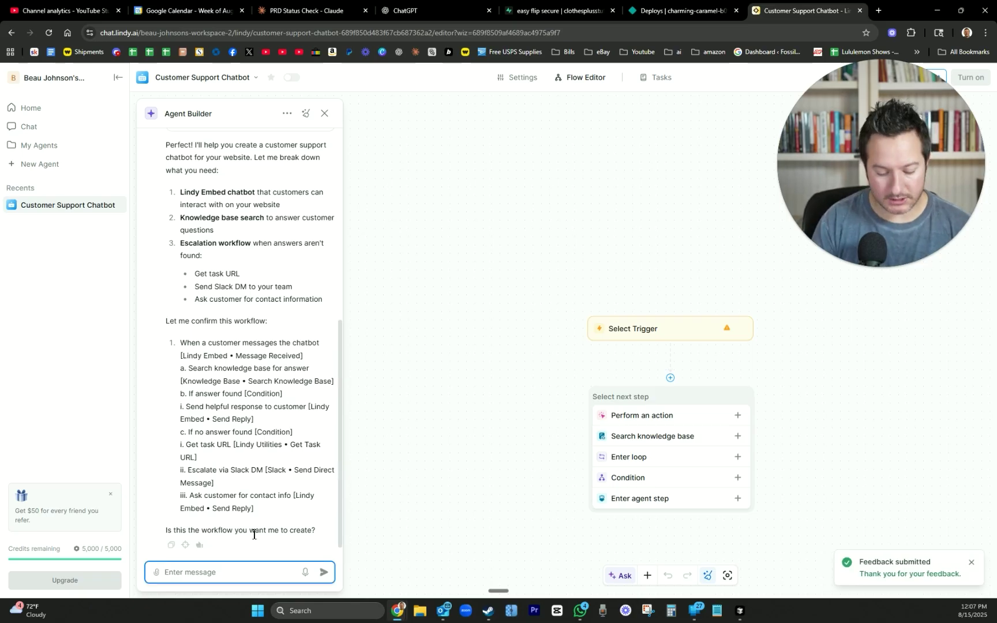
text(yue)
key(Return)
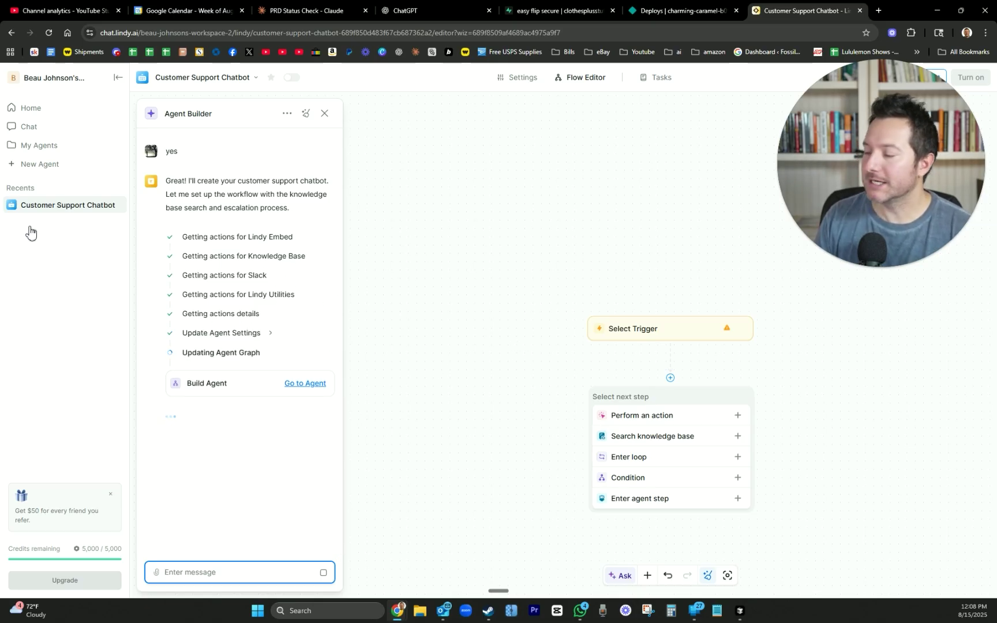
click(306, 10)
Step: In Claude's easyflip.ai project, request a customer-support knowledge base of EasyFlip.ai features
scroll(290, 166, up, 4)
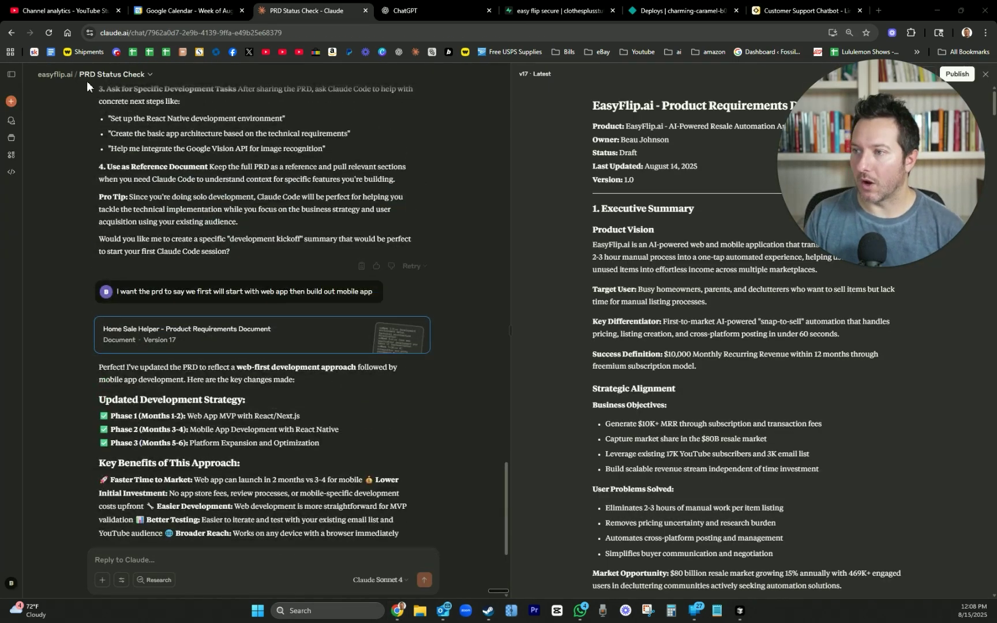
click(55, 74)
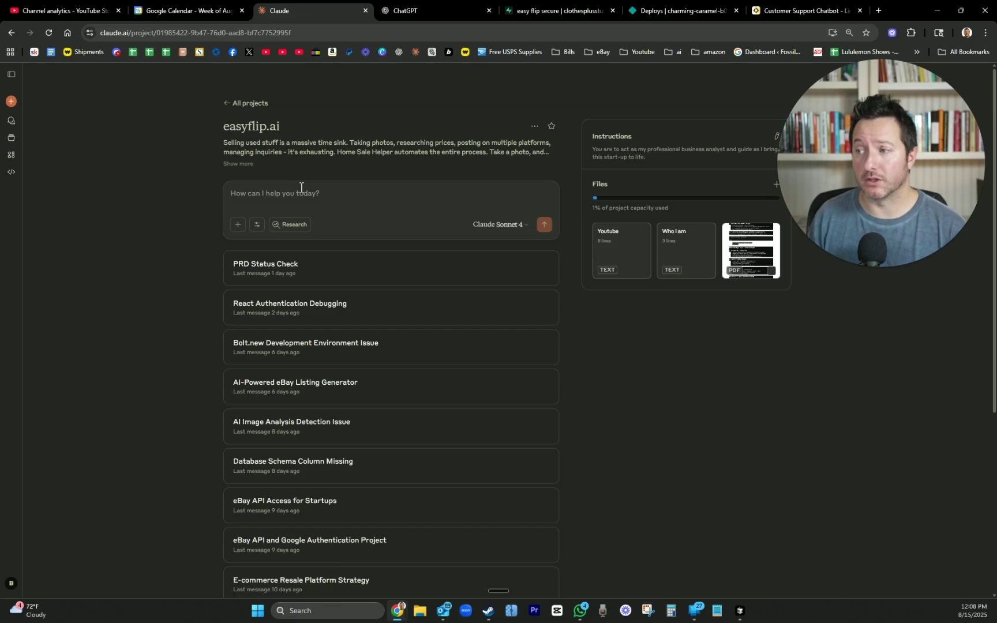
key(ctrl+super)
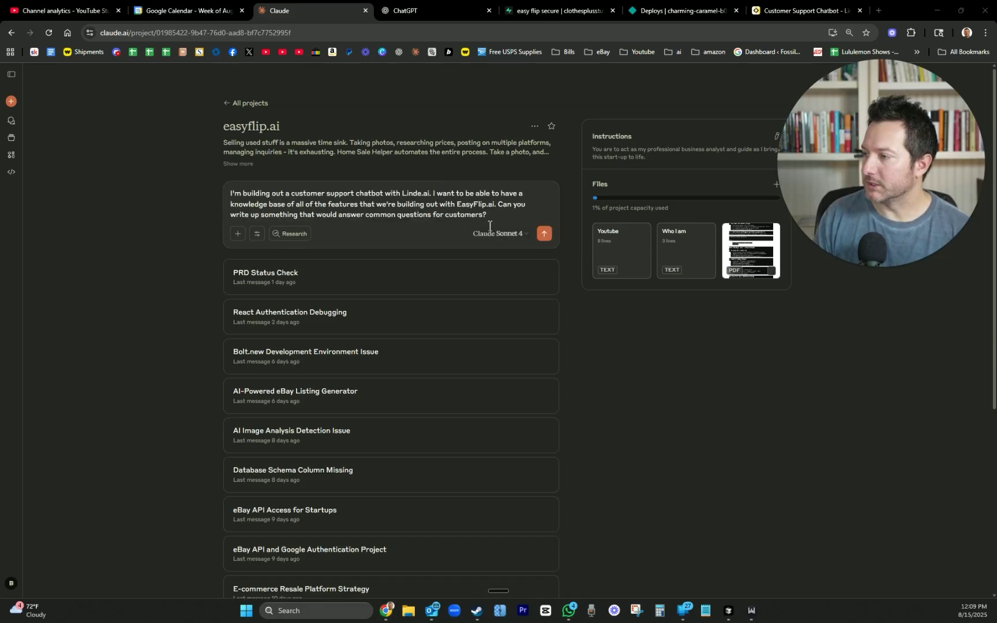
key(Return)
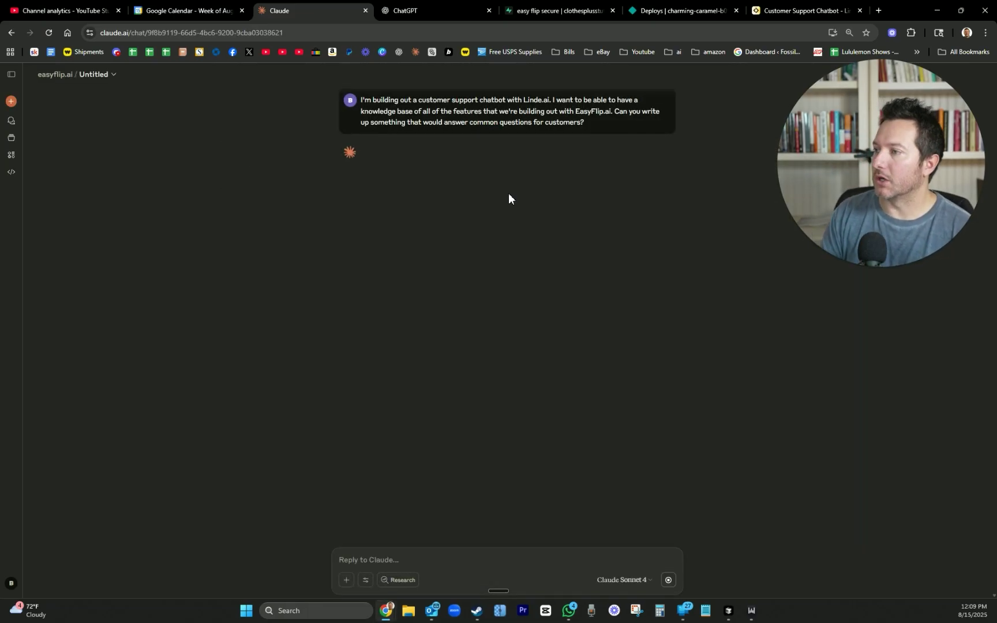
click(774, 8)
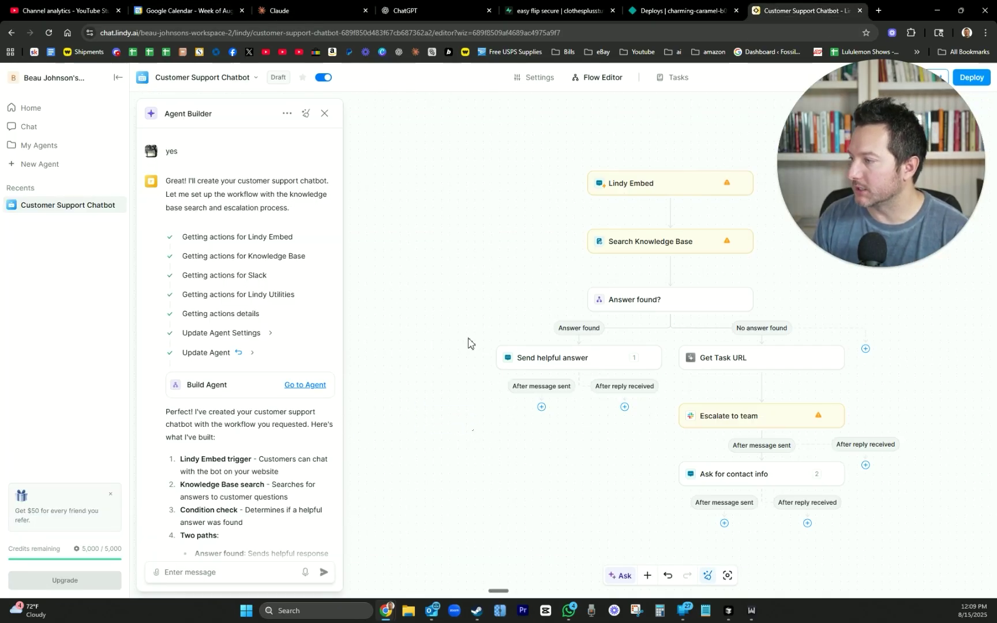
Step: Review the built chatbot's answer and escalation branches, rate the summary helpful, and start connecting Slack
scroll(229, 307, down, 2)
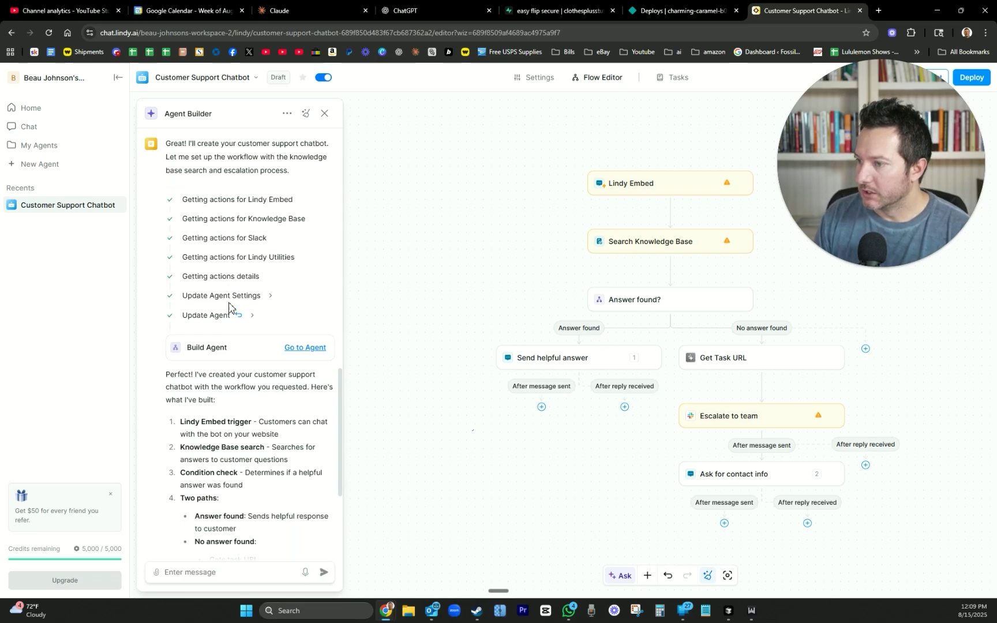
scroll(229, 307, down, 2)
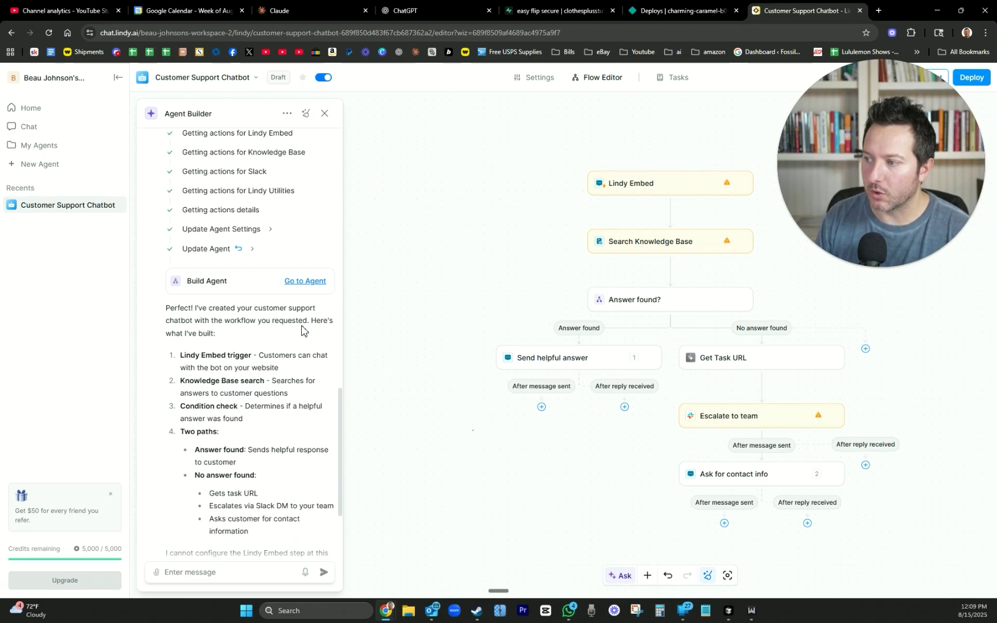
scroll(239, 346, down, 2)
scroll(235, 339, down, 2)
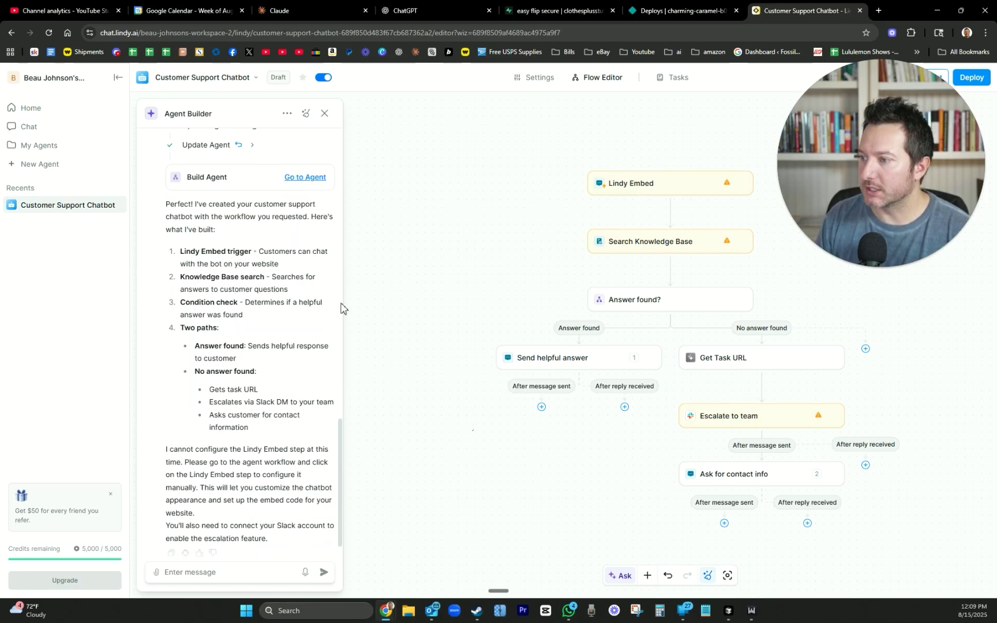
scroll(184, 415, down, 2)
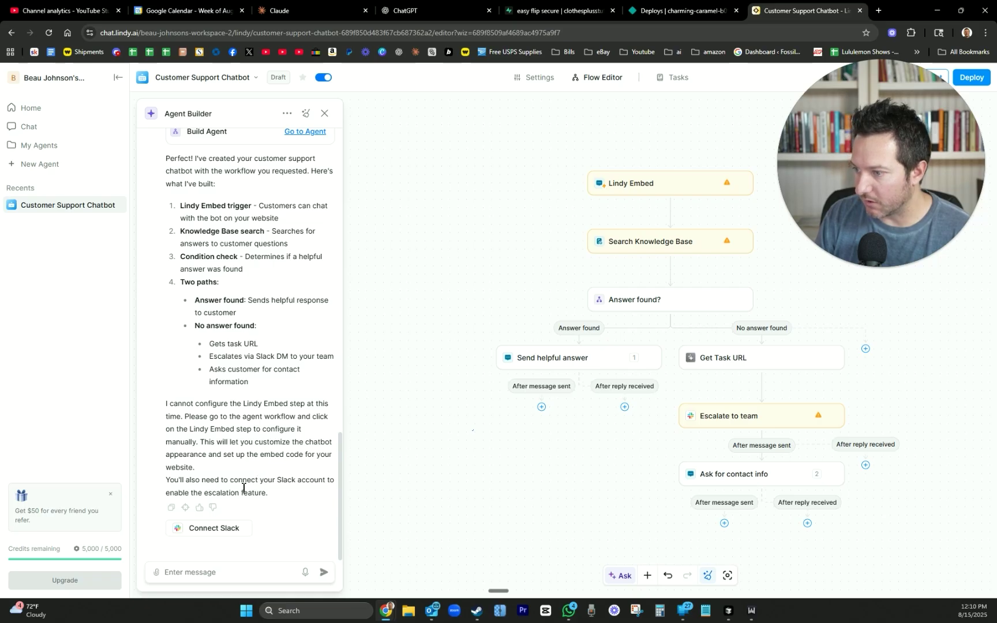
click(199, 510)
click(227, 526)
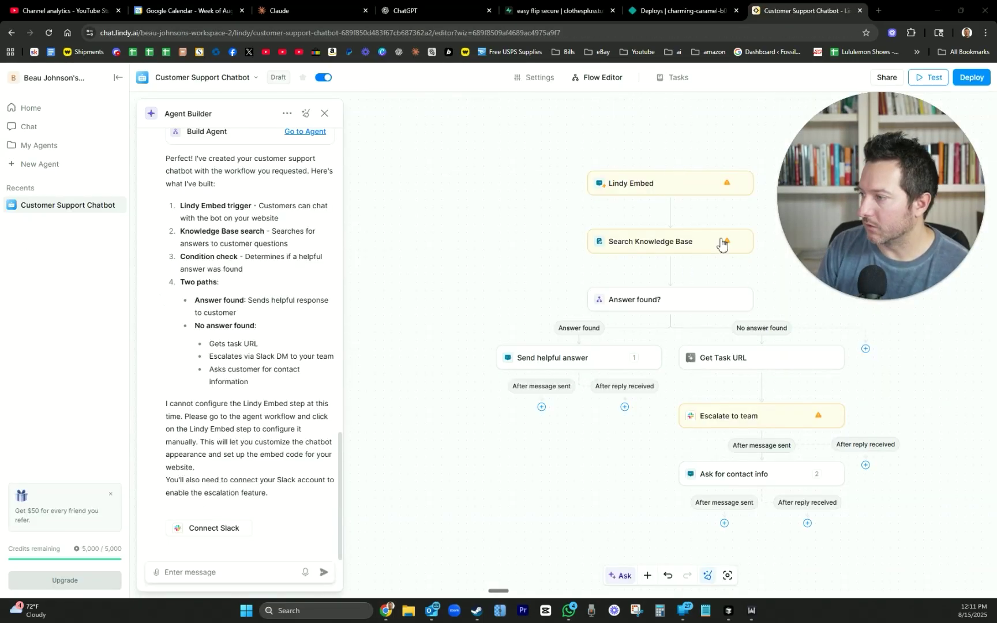
click(697, 191)
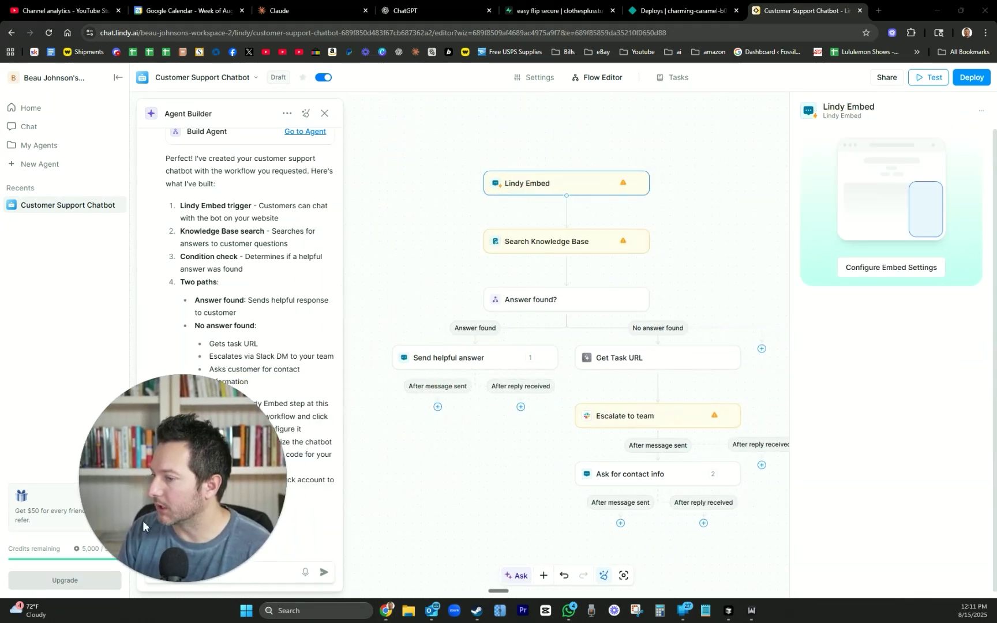
click(858, 267)
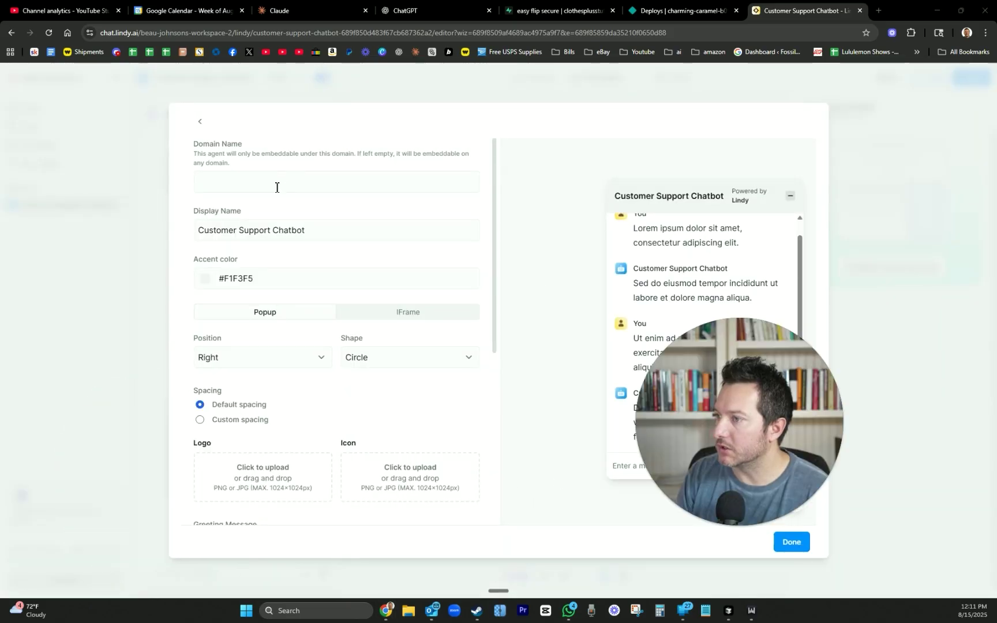
click(280, 181)
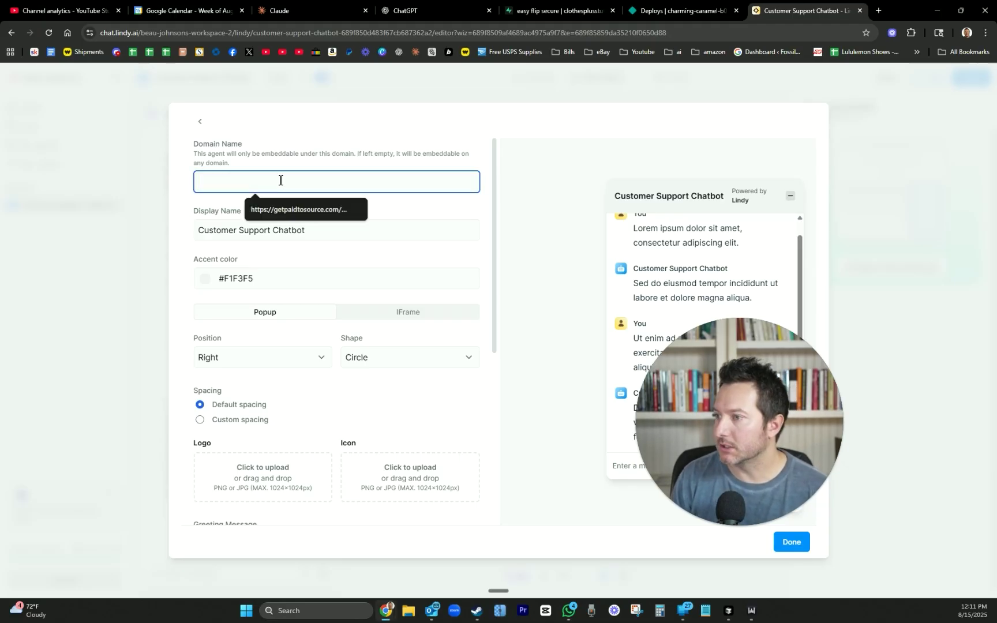
text(https)
key(Down)
key(Return)
drag(338, 182, 226, 188)
key(BackSpace)
text(easyflip.ai)
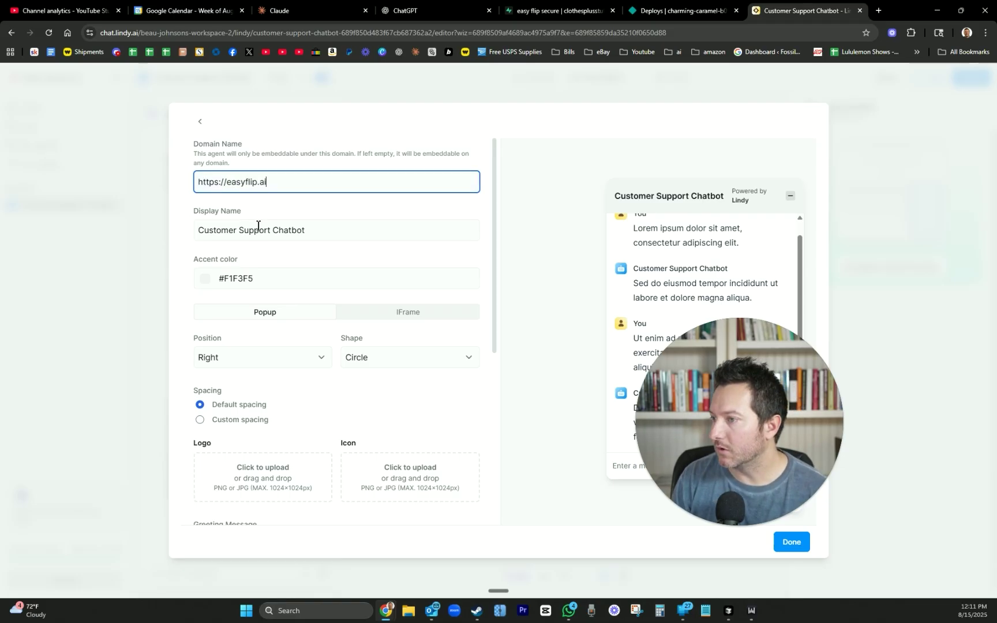
triple_click(261, 233)
key(End)
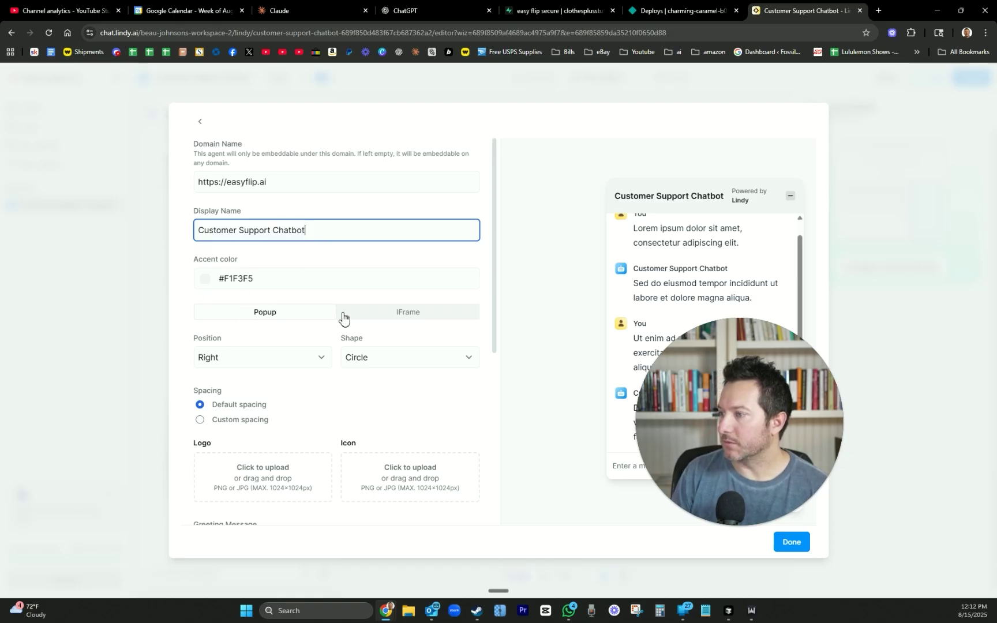
Step: Upload the EasyFlip logo image for the chat widget
scroll(273, 376, down, 2)
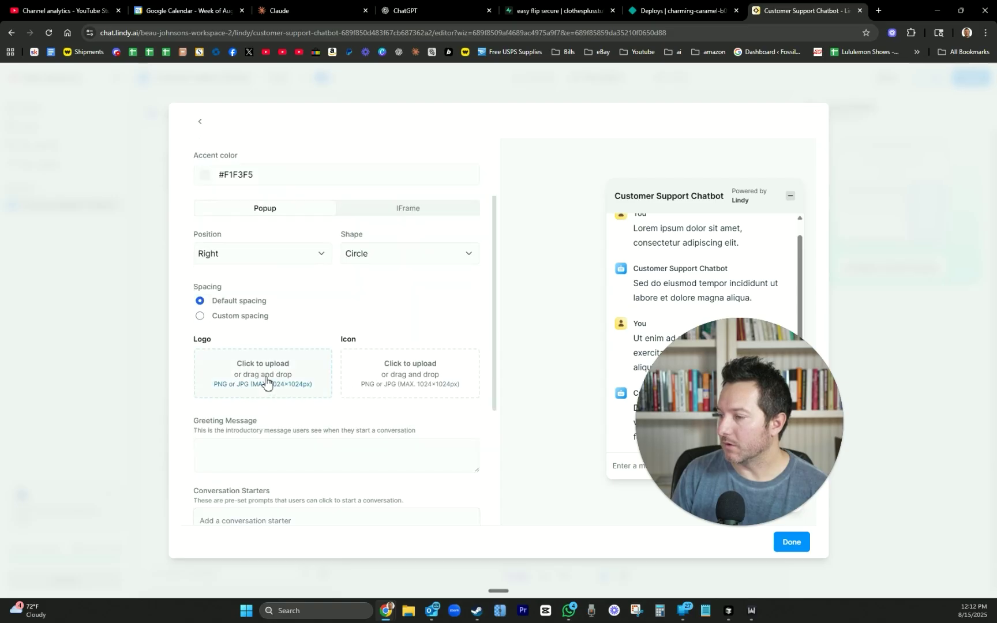
click(256, 370)
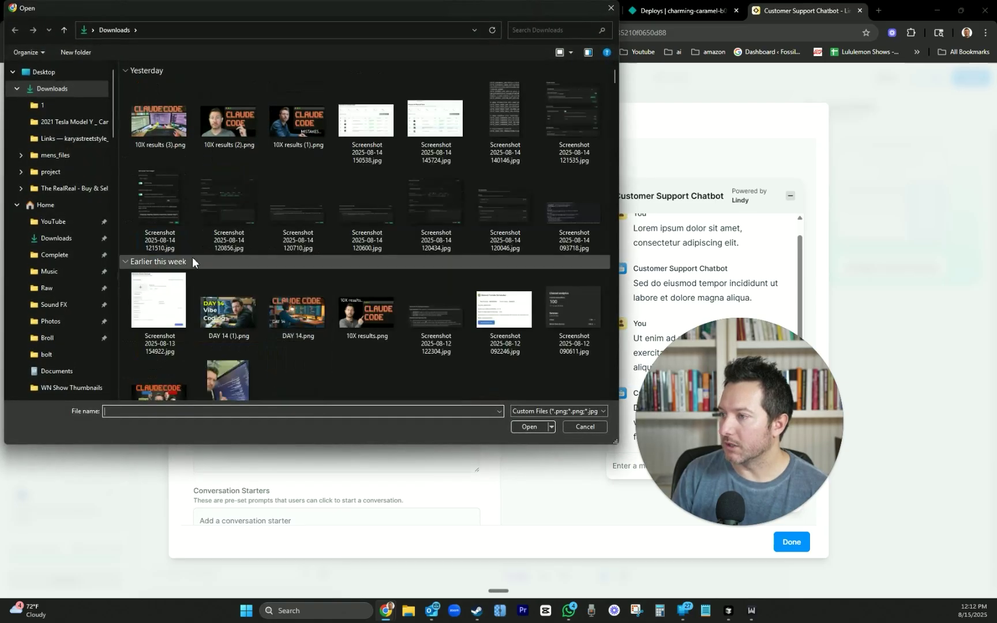
double_click(192, 257)
scroll(234, 268, down, 2)
scroll(265, 296, up, 4)
scroll(262, 338, down, 4)
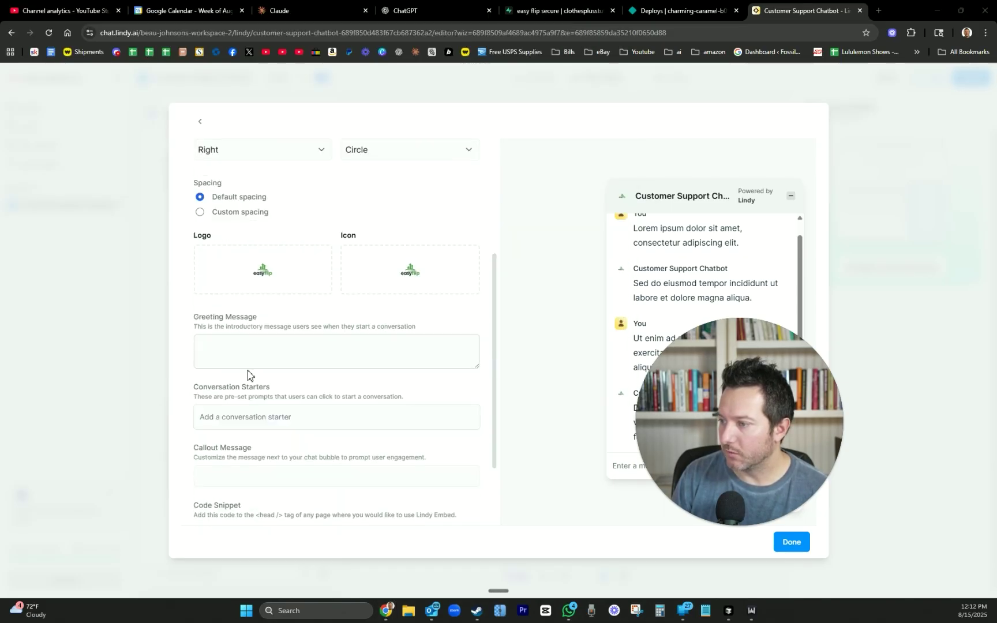
Step: Set the greeting to 'Hey there', add an 'Any questions?' conversation starter, and fill the callout
click(247, 361)
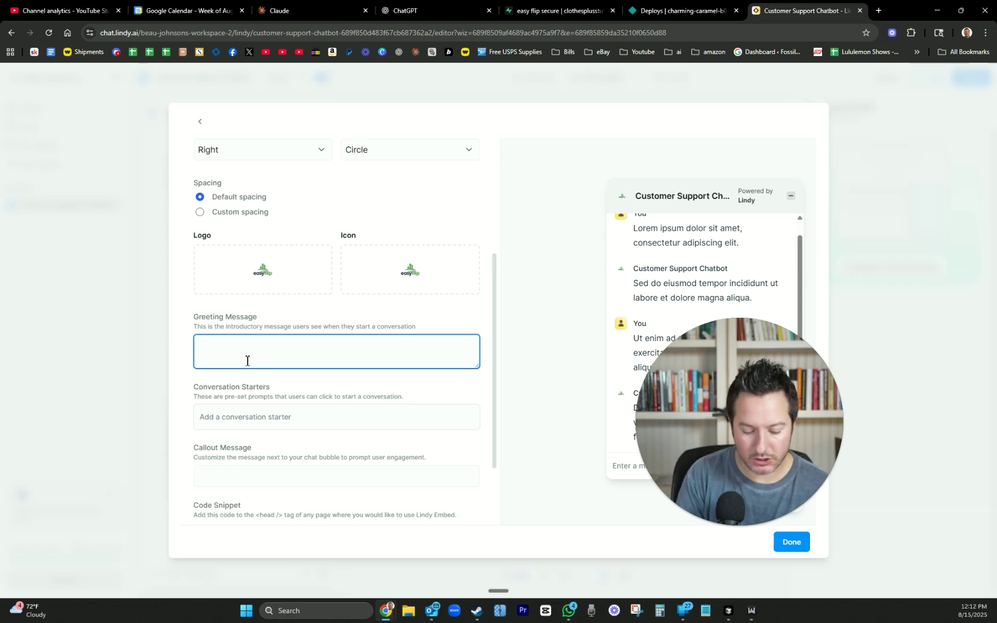
text(Hey there I'm happy to help)
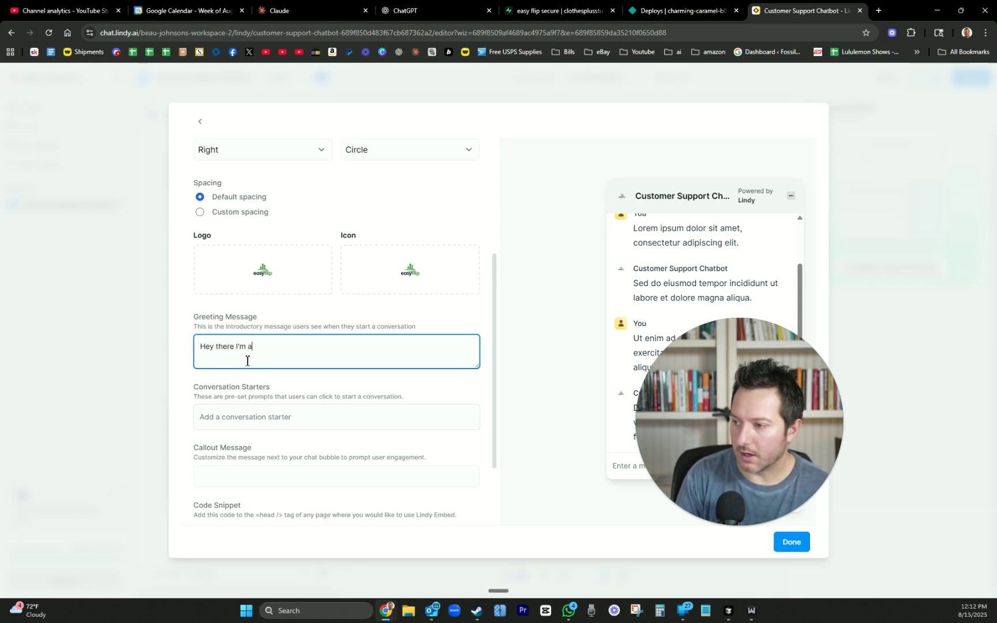
click(261, 417)
scroll(285, 345, down, 1)
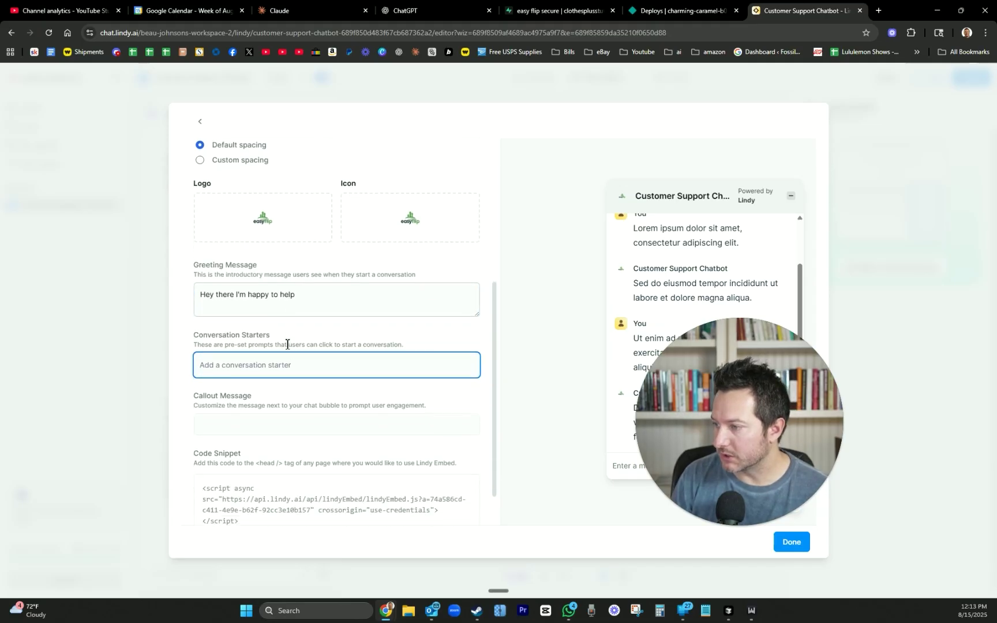
text(Any ques)
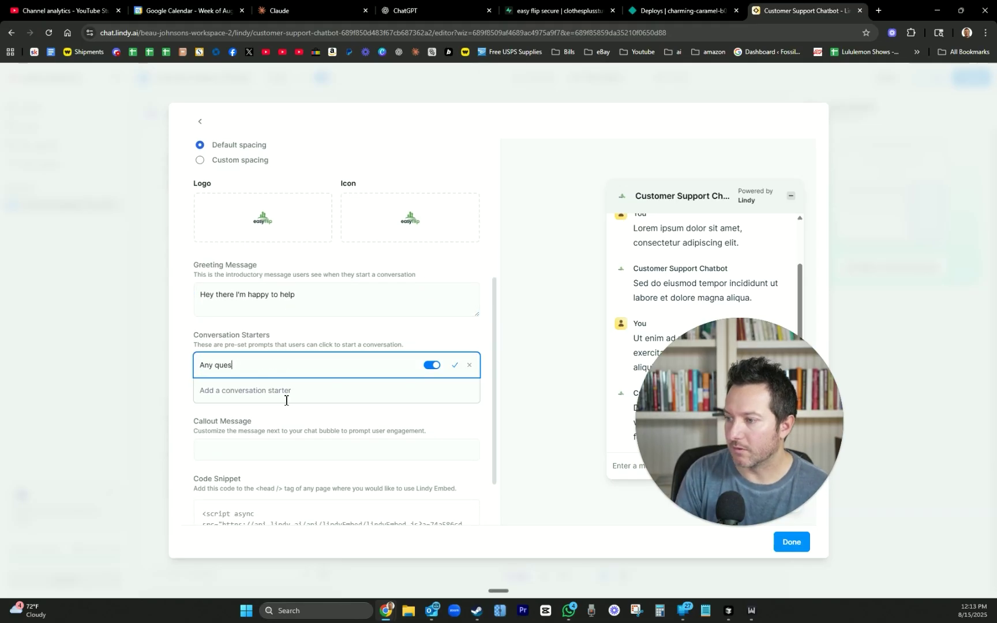
text(tions)
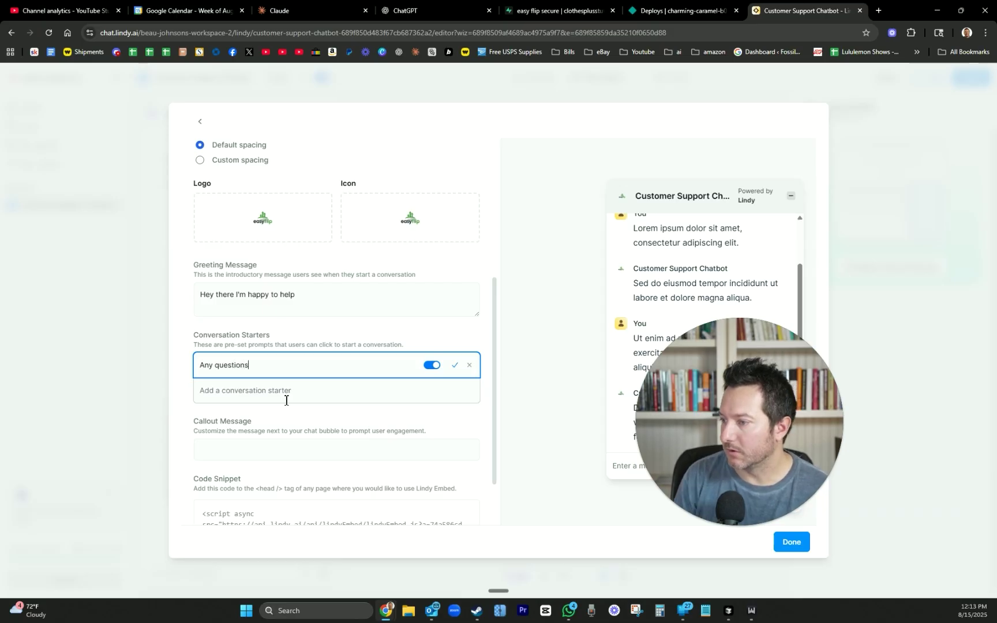
text(?)
scroll(289, 400, down, 1)
click(292, 401)
text(Chat with me if you have any questions)
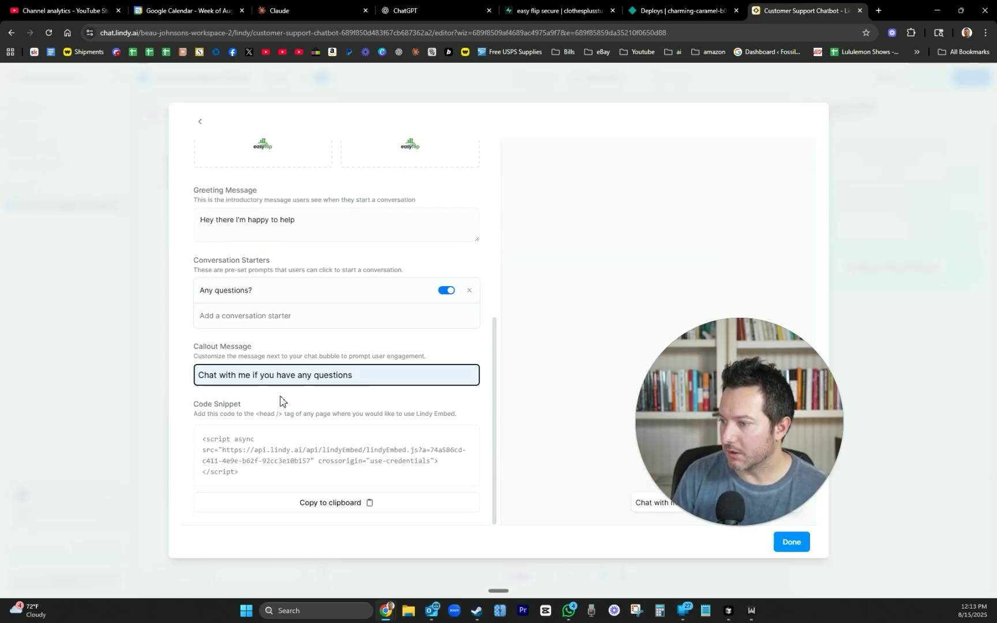
Step: Copy the embed script code snippet and close the embed settings with Done
click(314, 508)
click(240, 426)
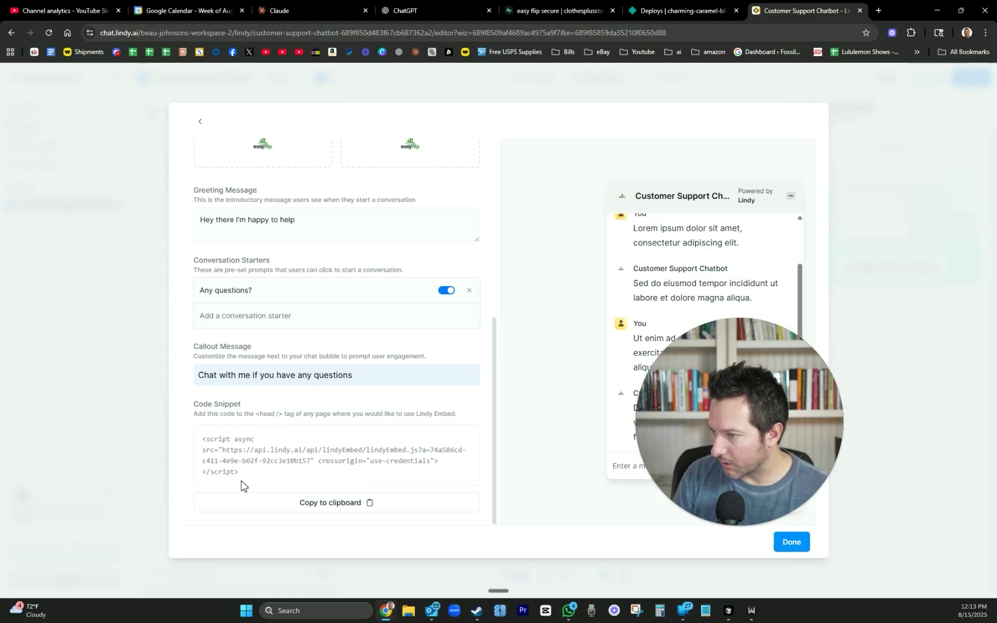
drag(241, 484, 196, 438)
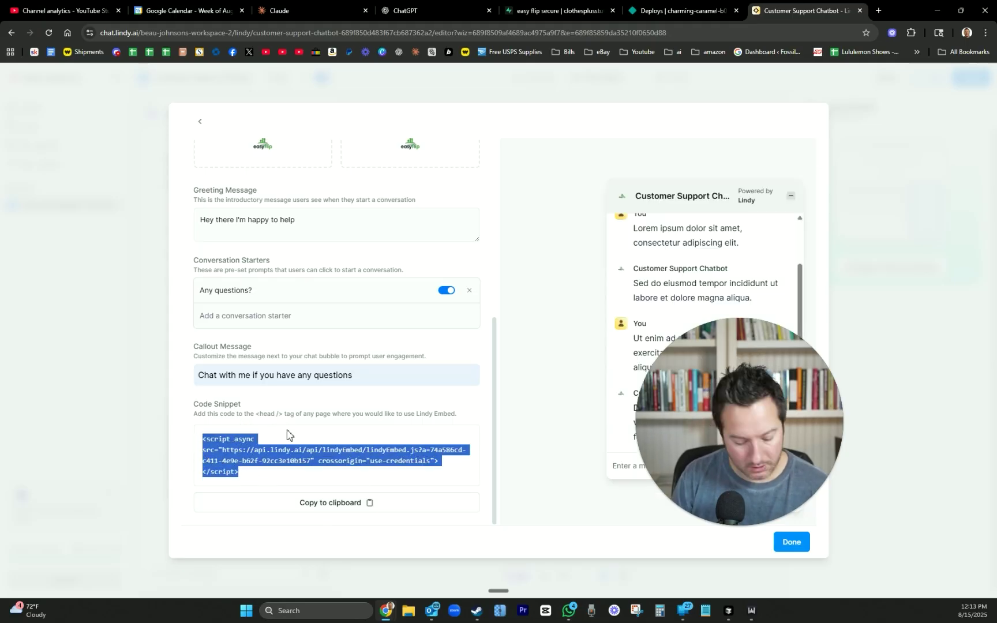
click(794, 542)
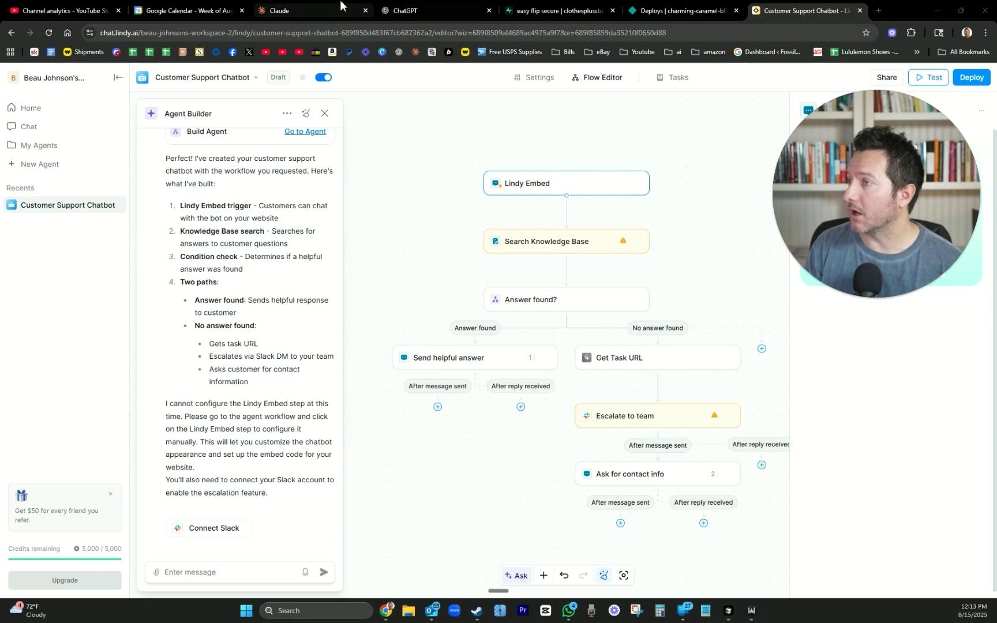
click(312, 11)
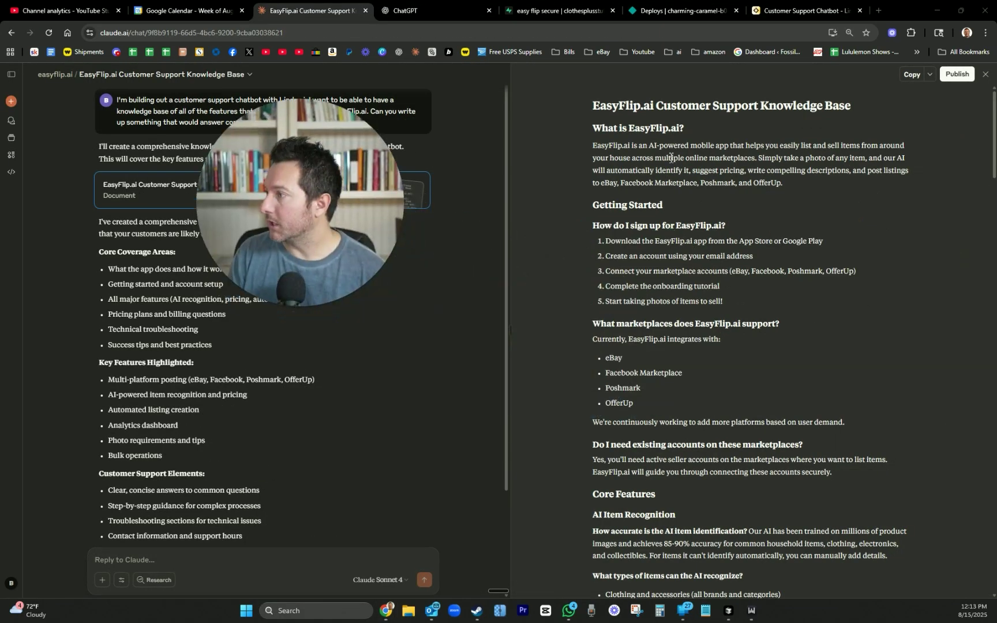
Step: Review the EasyFlip.ai Customer Support Knowledge Base artifact and copy the whole document
scroll(648, 134, down, 15)
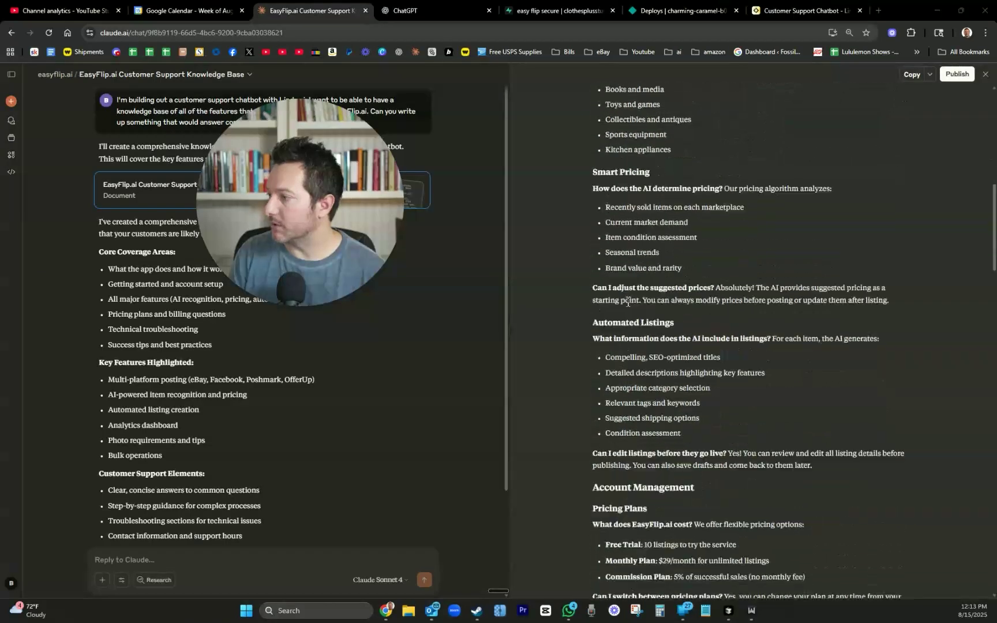
scroll(656, 471, down, 15)
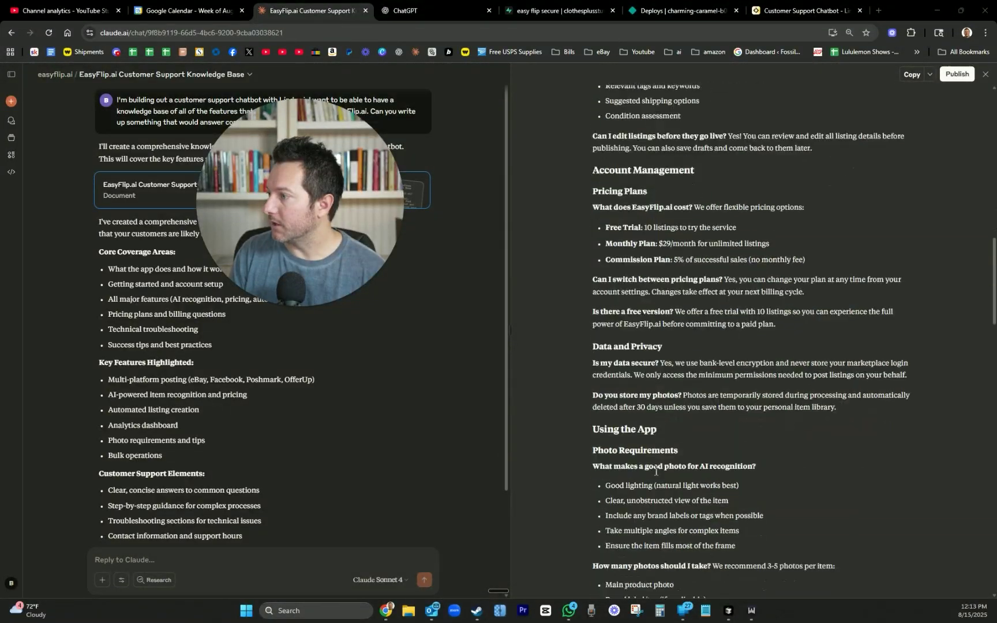
scroll(656, 471, down, 15)
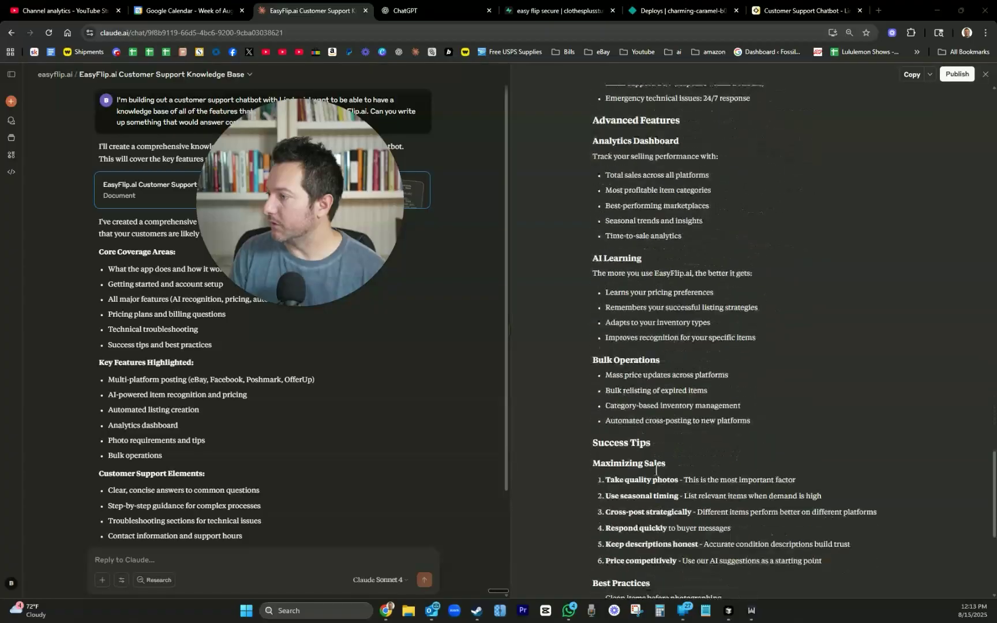
scroll(663, 428, up, 20)
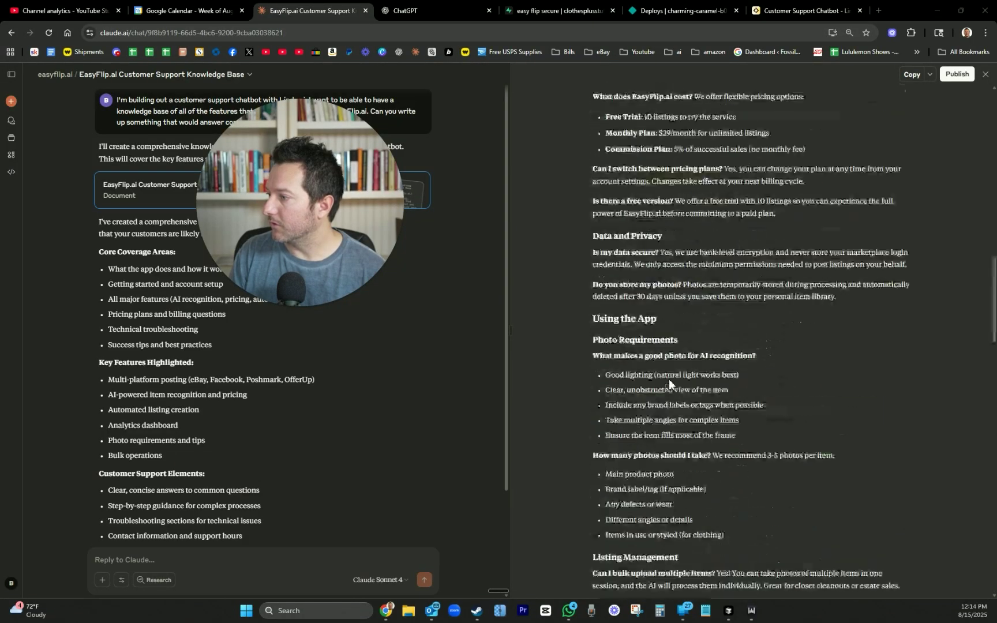
click(909, 75)
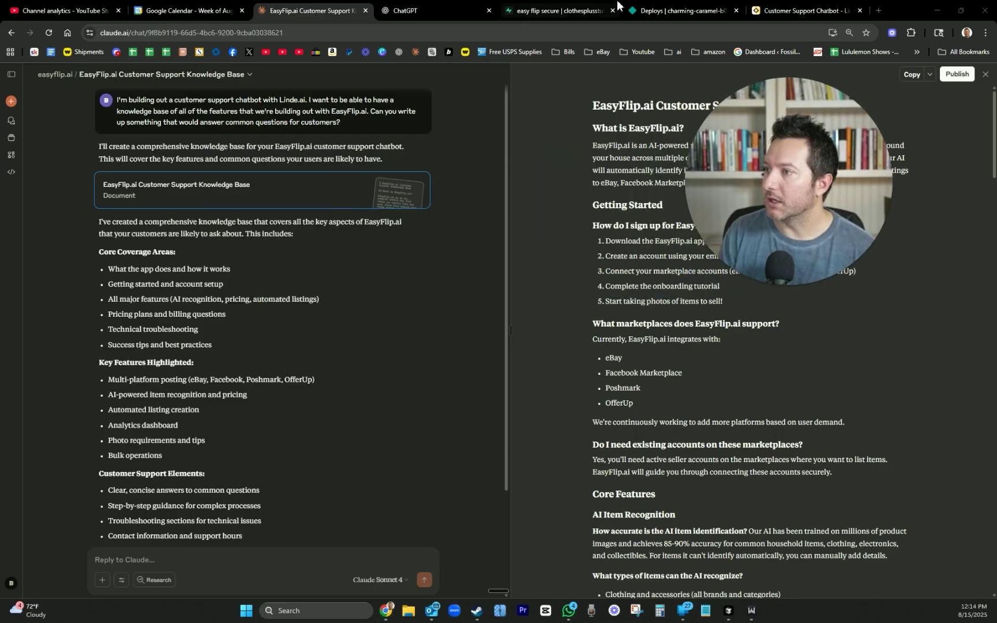
click(802, 11)
Step: Show the Search Knowledge Base step's source options and open Google Docs in a new tab
click(546, 242)
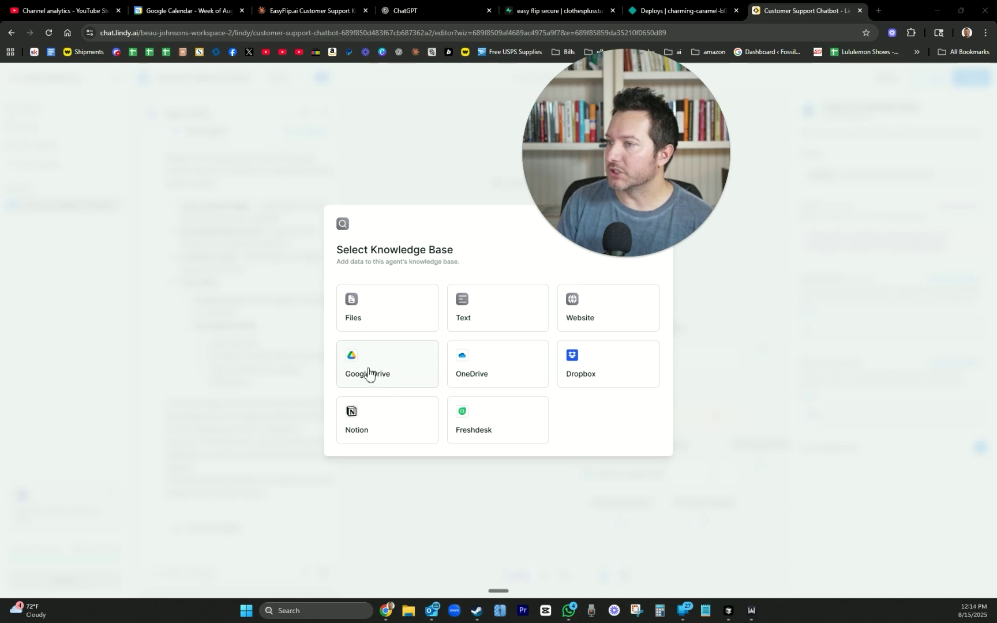
middle_click(51, 52)
Step: Create a blank Google Doc named 'lindy ai easyflip' and paste the knowledge base text into it
click(805, 5)
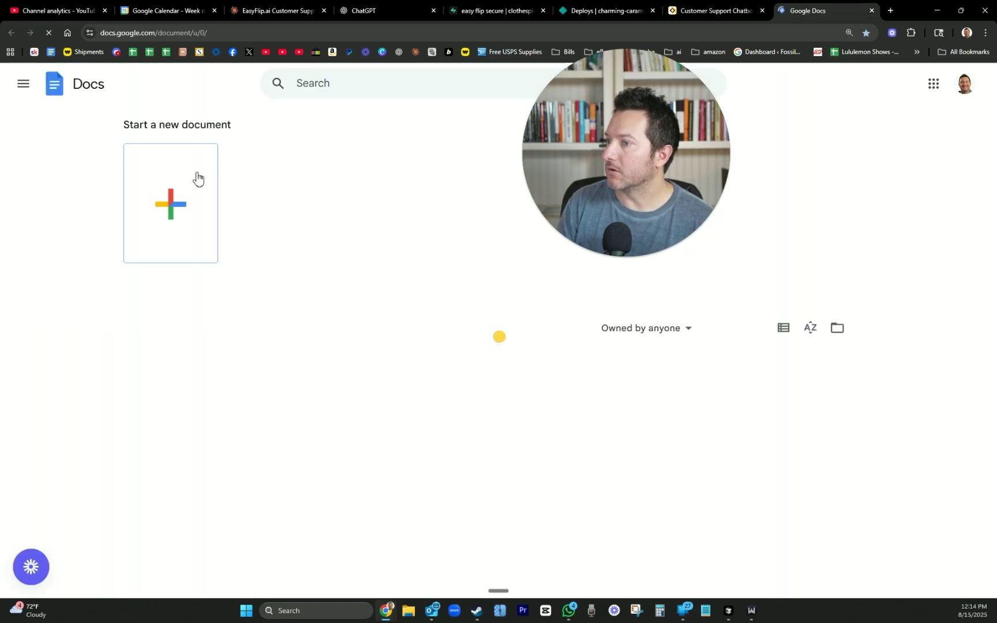
click(195, 176)
click(86, 78)
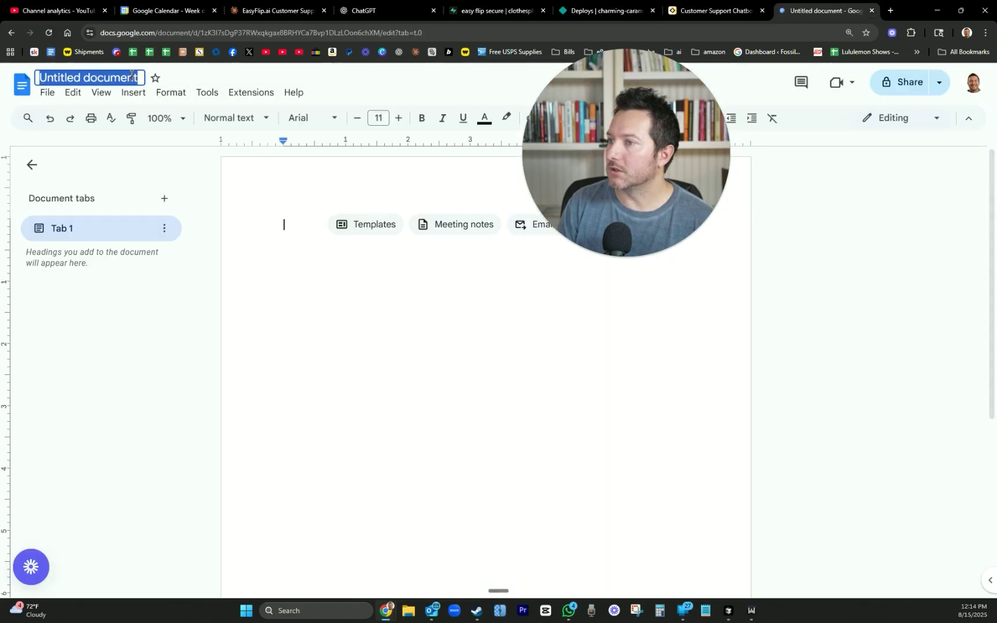
text(lindy ai easyflip)
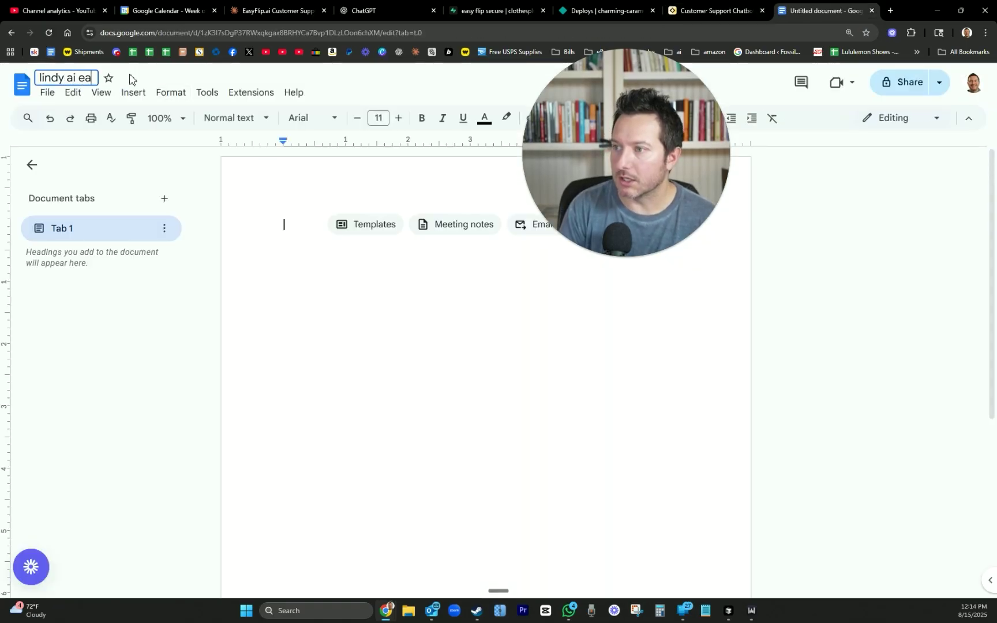
click(343, 343)
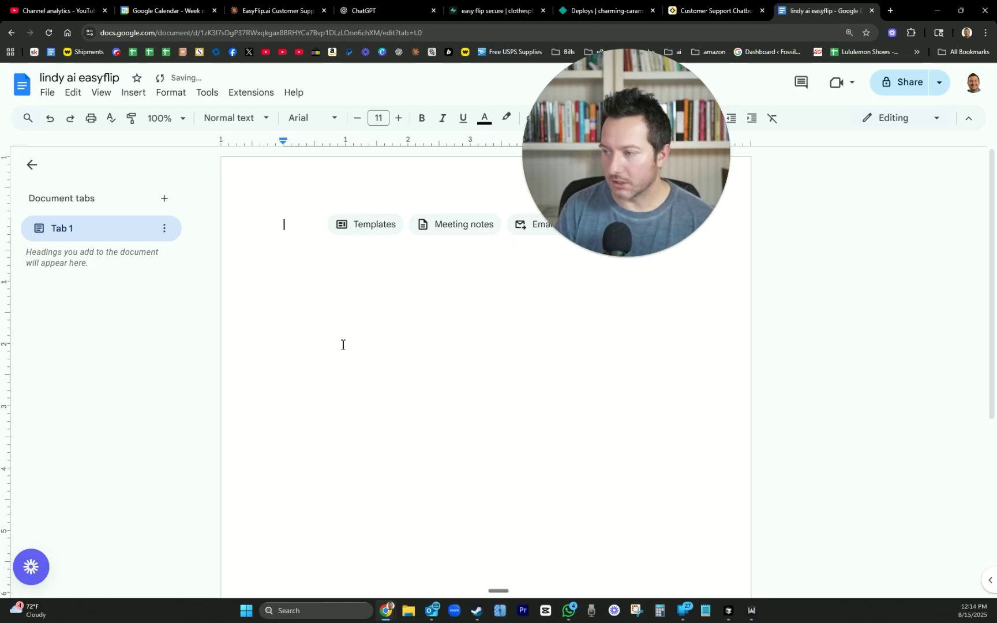
key(ctrl+v)
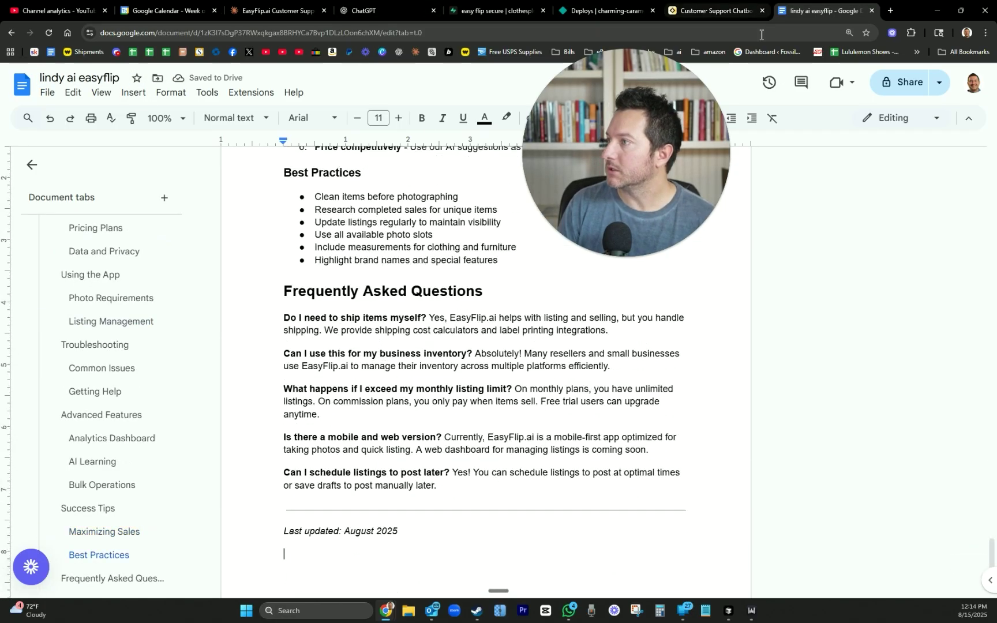
click(711, 10)
Step: Authorize Google Drive as the source, add the 'lindy ai easyflip' doc and save
click(405, 377)
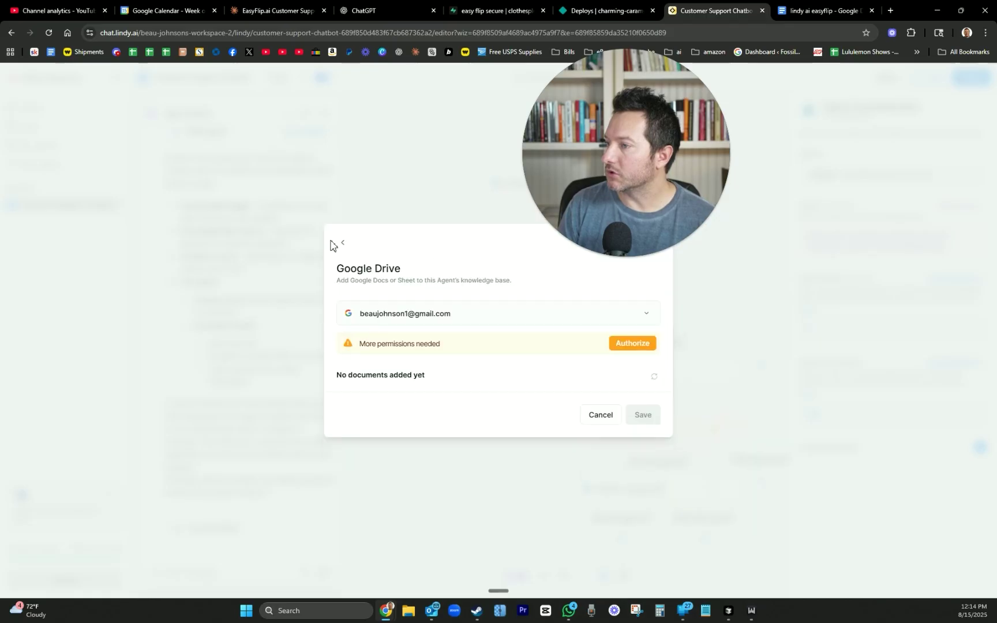
click(624, 346)
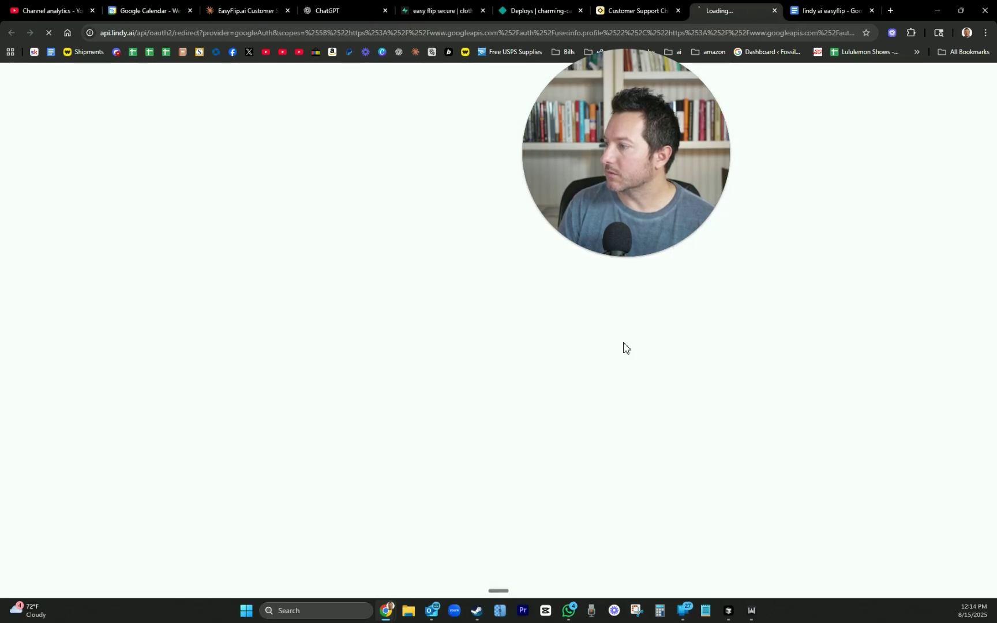
click(601, 285)
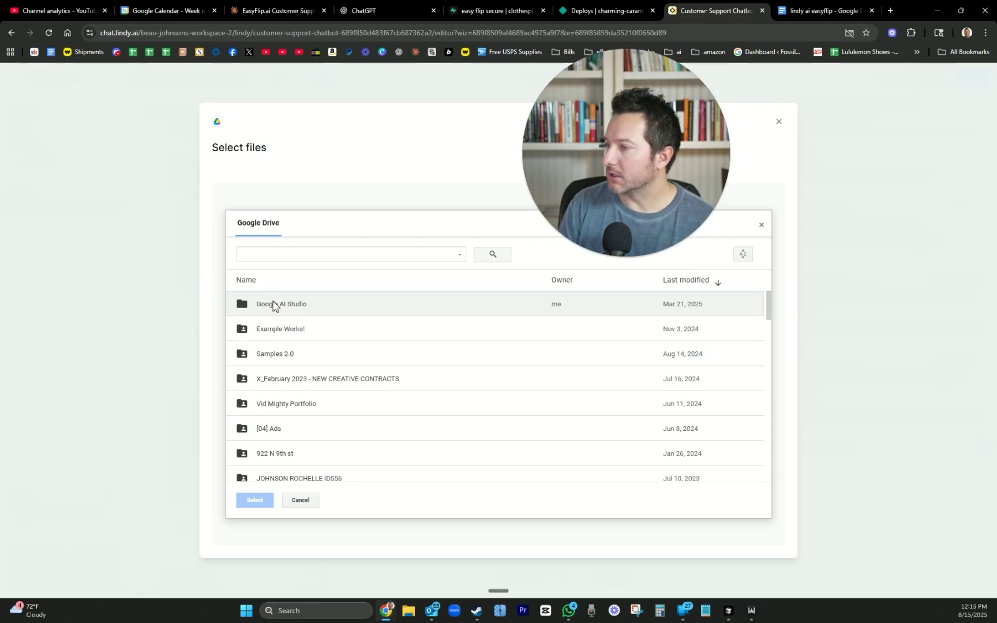
scroll(279, 308, down, 5)
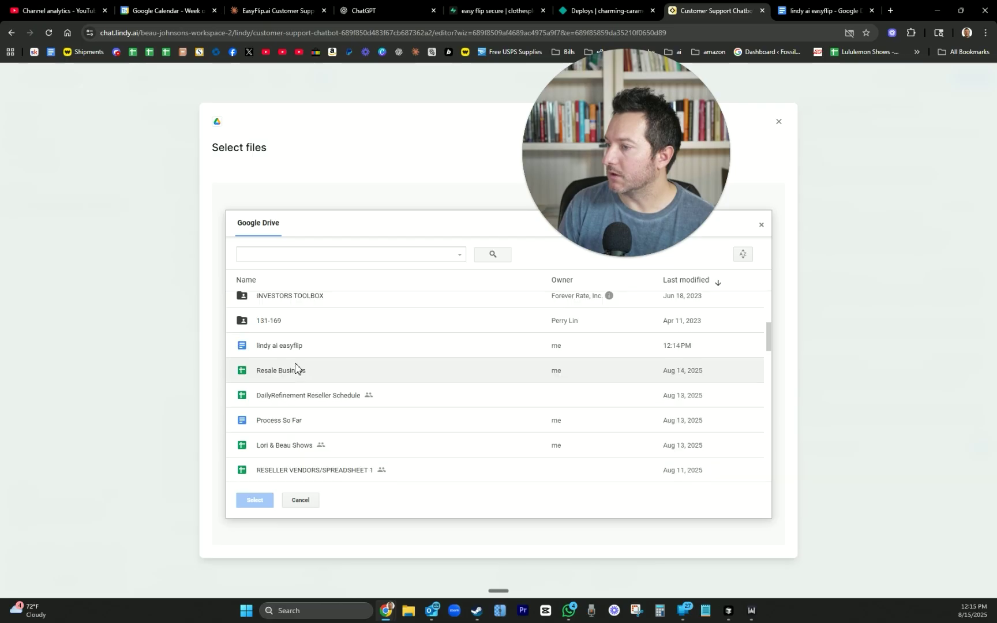
double_click(296, 347)
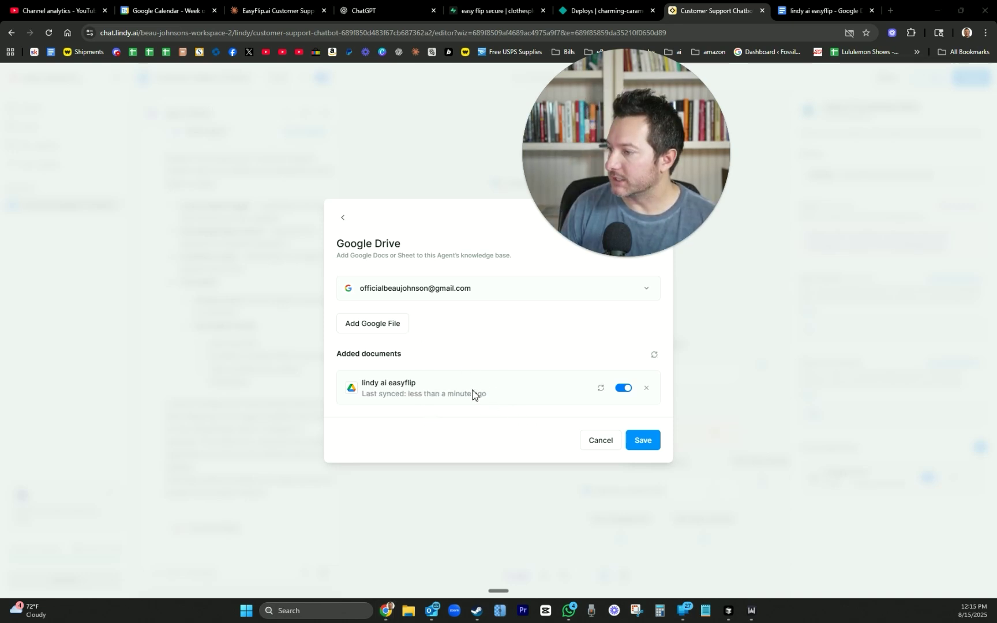
click(647, 441)
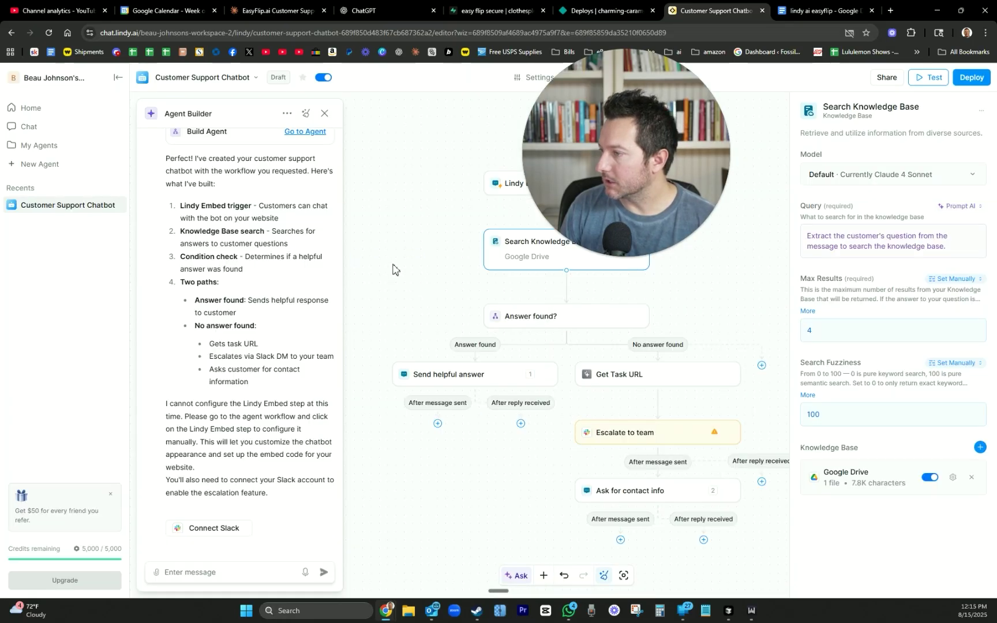
Step: Connect and authorise a Slack account in the Escalate to team step's settings
click(657, 444)
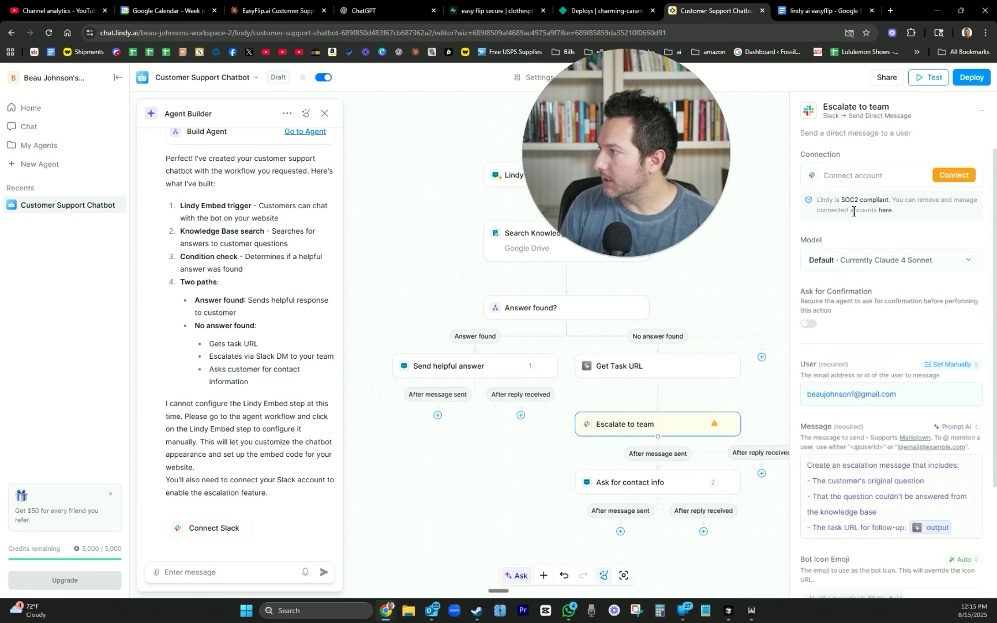
click(945, 180)
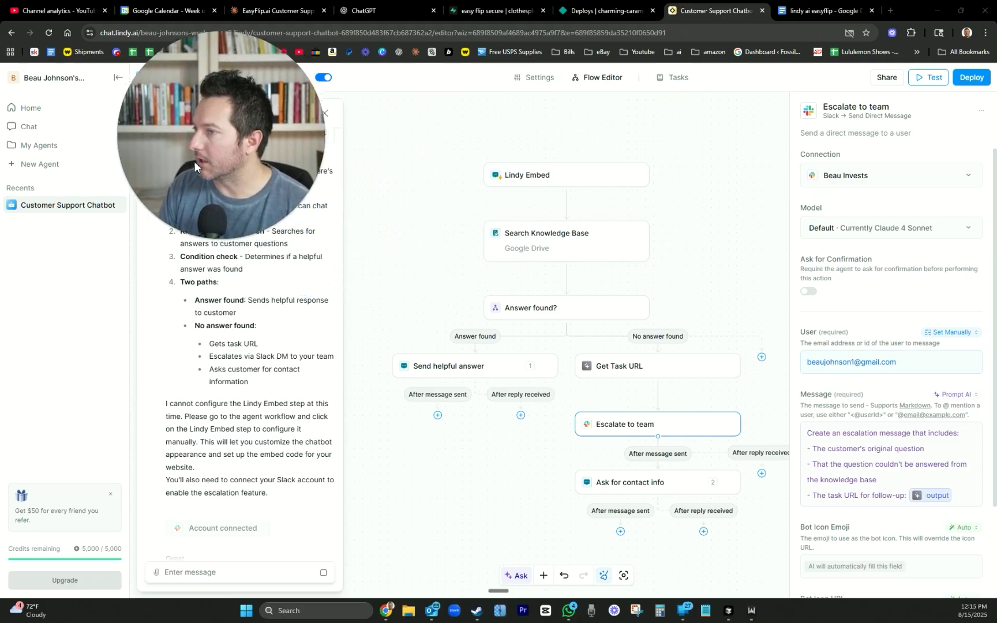
drag(416, 295, 376, 261)
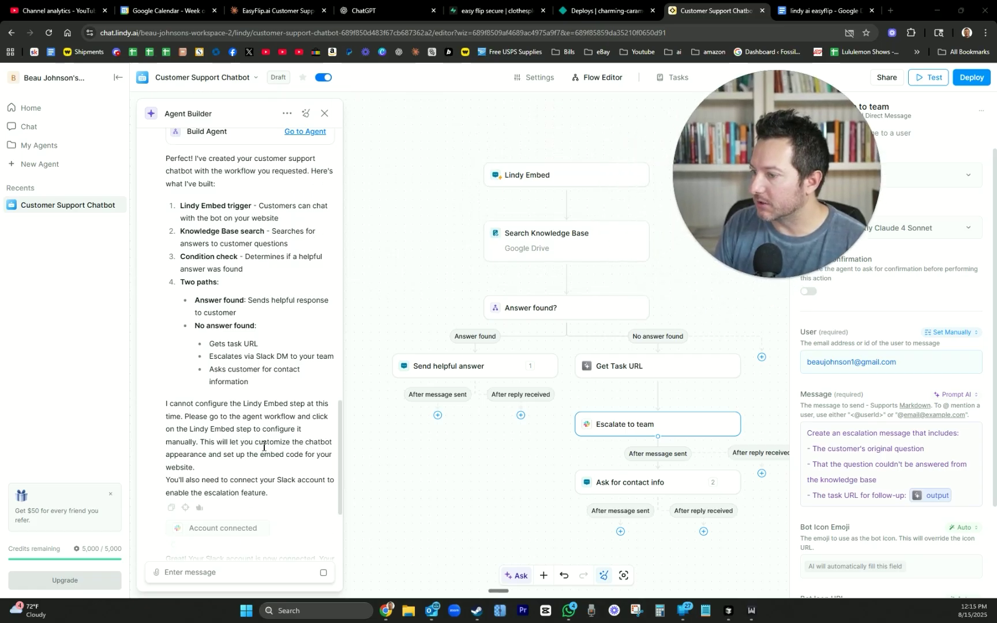
scroll(264, 446, down, 3)
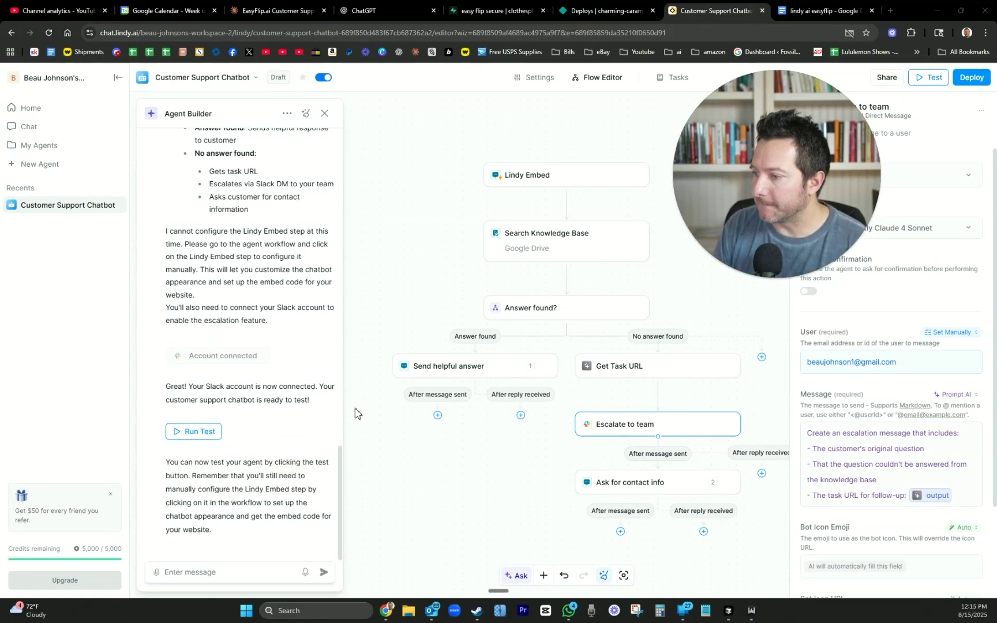
click(193, 432)
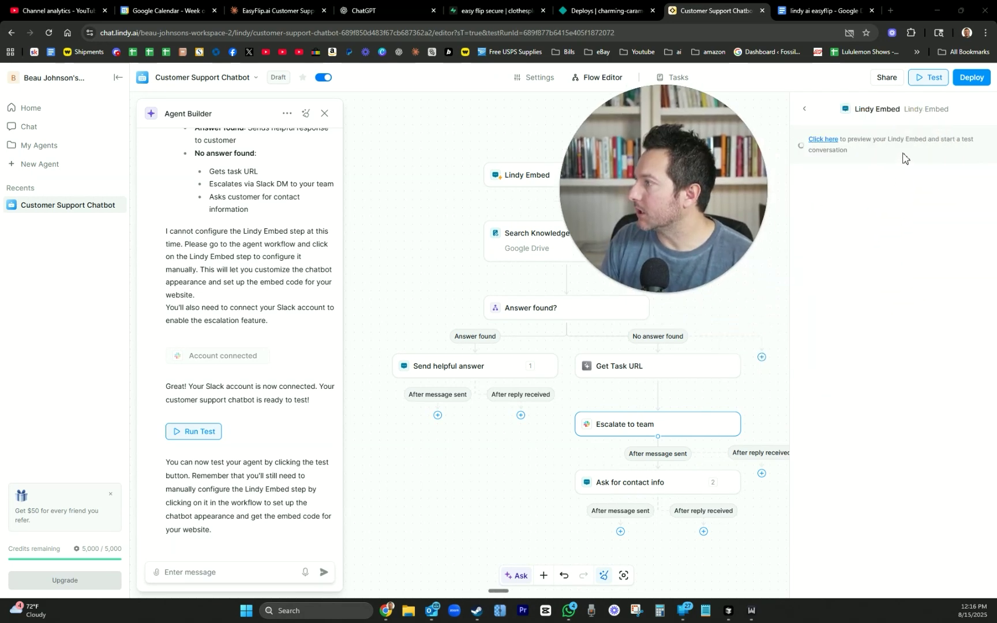
Step: Open the chatbot's embed preview and ask it 'what does your service do'
click(824, 141)
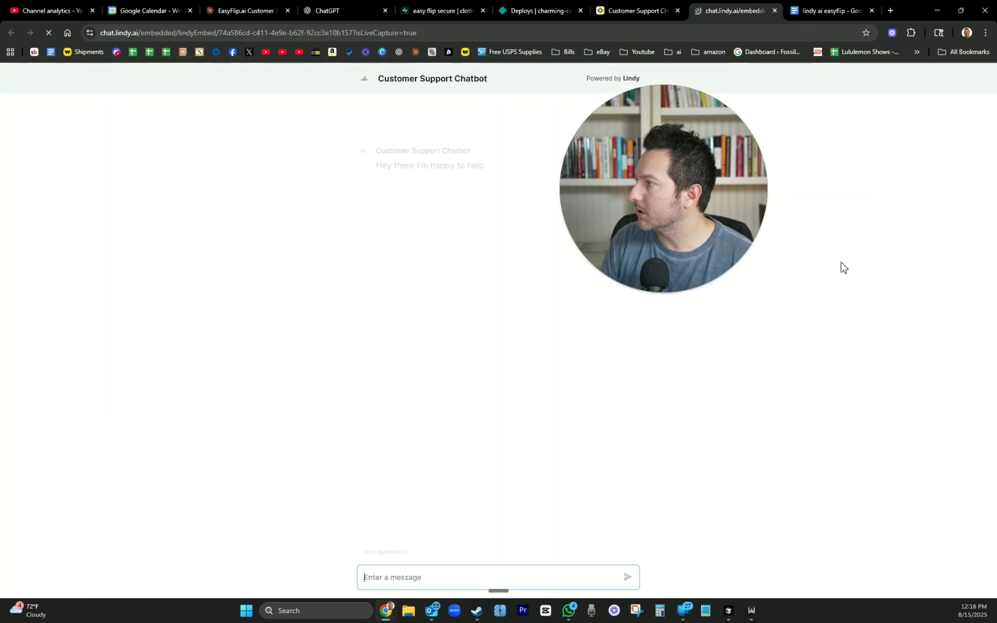
click(401, 576)
text(what )
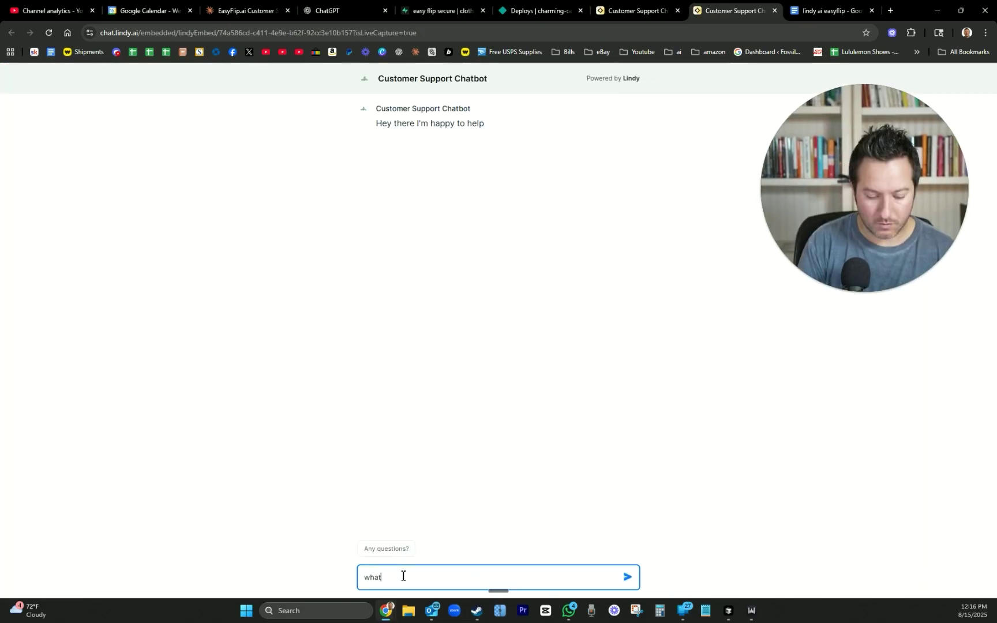
text(does your service do)
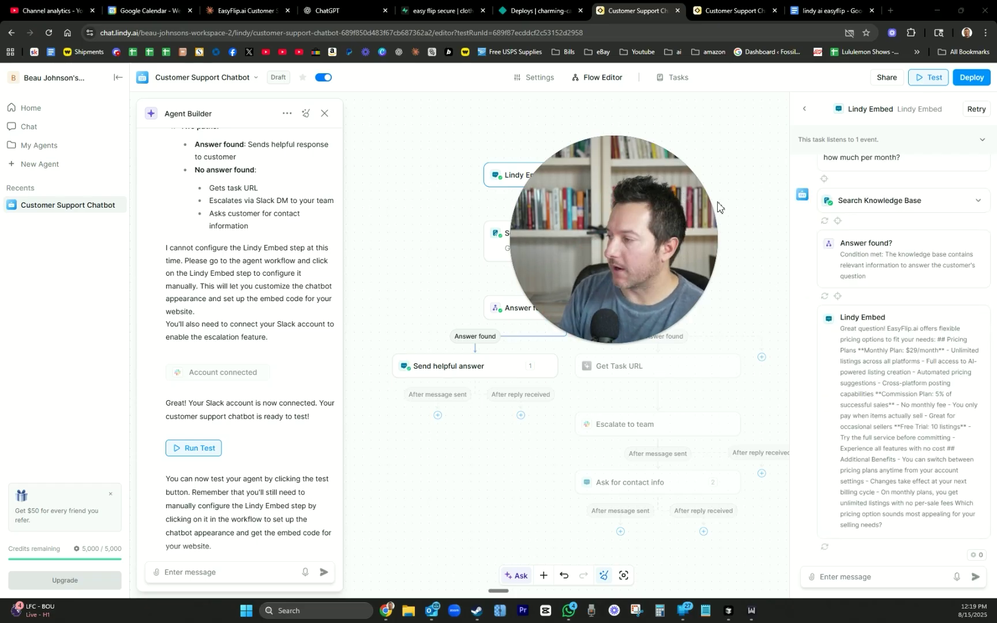
Step: Review the test conversation and send the follow-up question 'how will this help me?'
scroll(871, 231, up, 2)
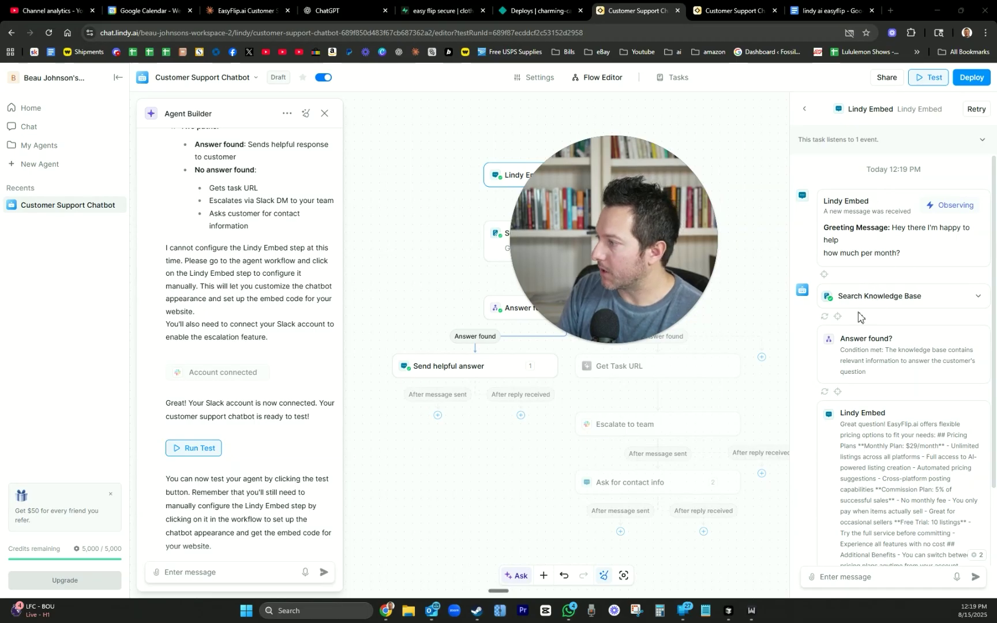
scroll(843, 263, down, 1)
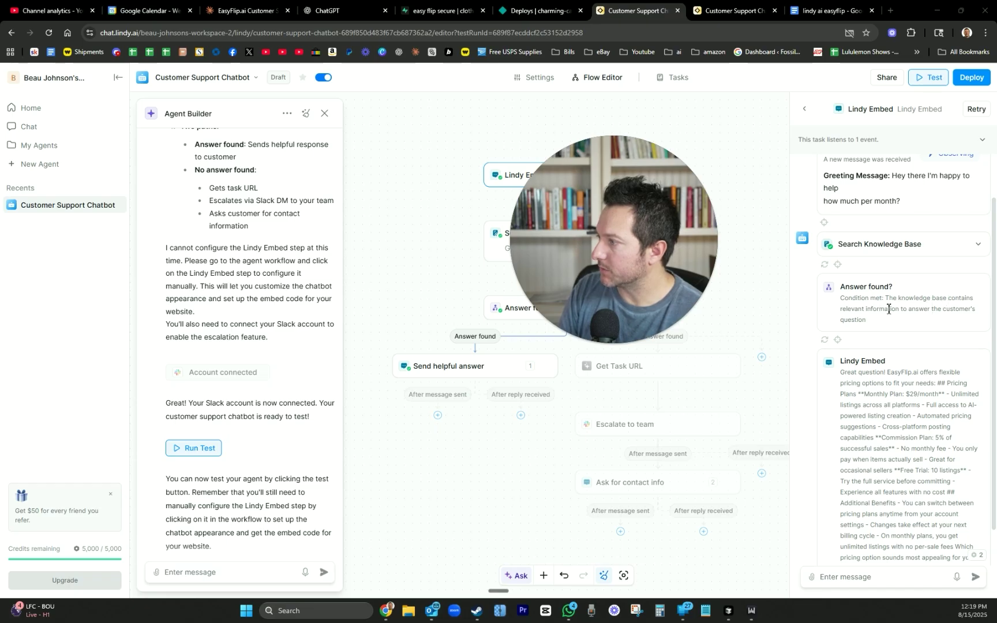
scroll(941, 322, down, 2)
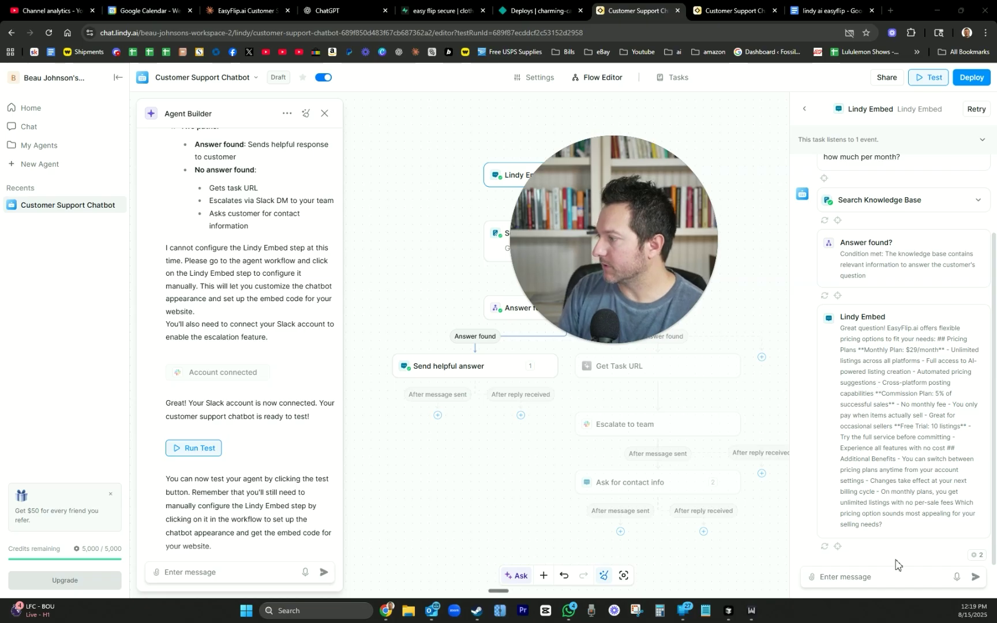
click(883, 580)
text(how will this h)
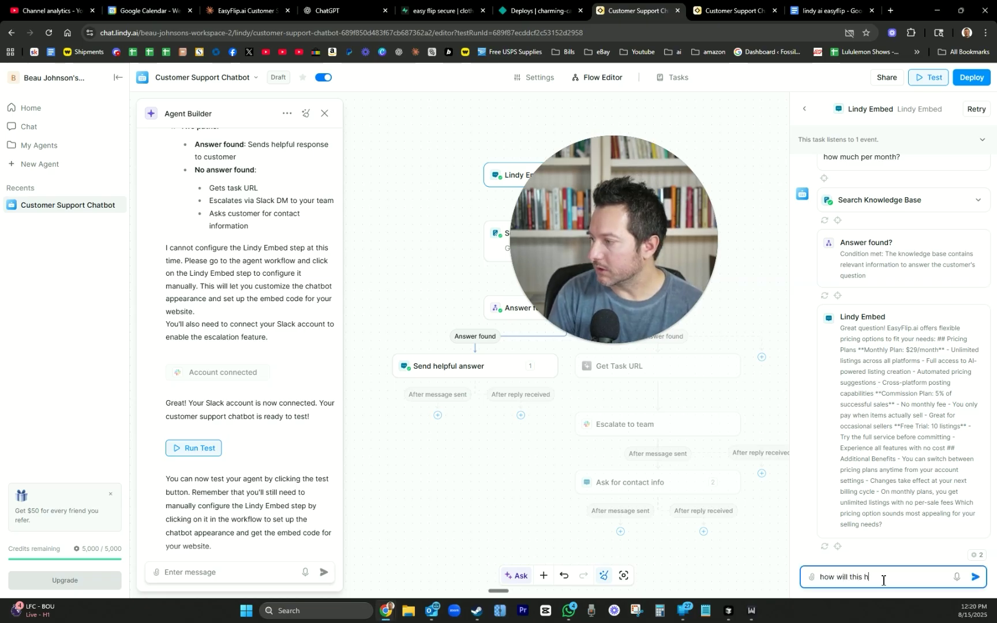
text(elp me?)
click(929, 77)
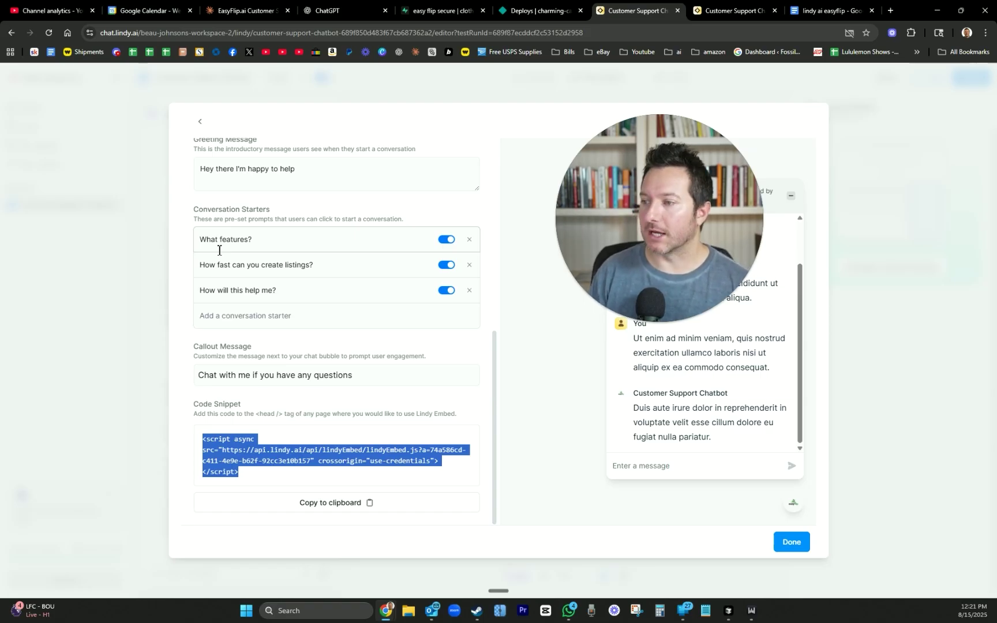
Step: Switch from Chrome to the Cursor editor window
key(alt+Tab)
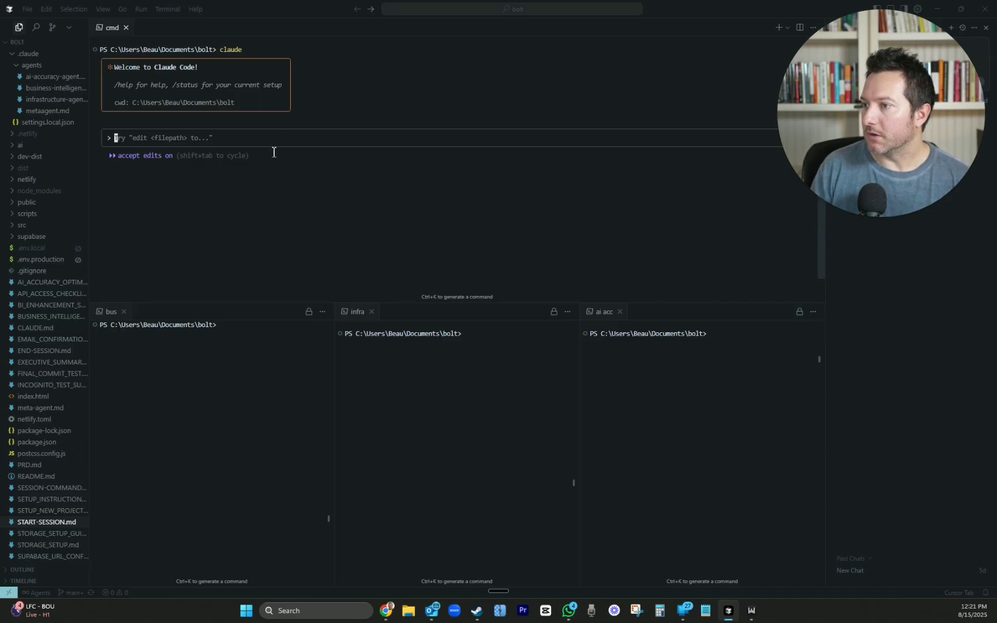
Step: Run /start-session in Claude Code to get a summary of the EasyFlip.ai project
text(start-session)
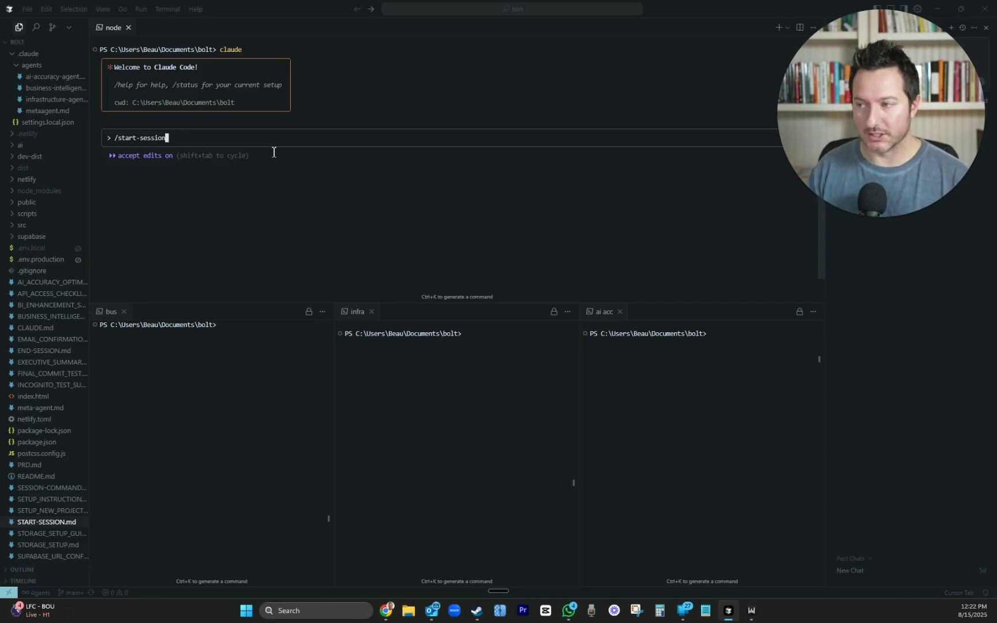
text(/start-session)
key(Return)
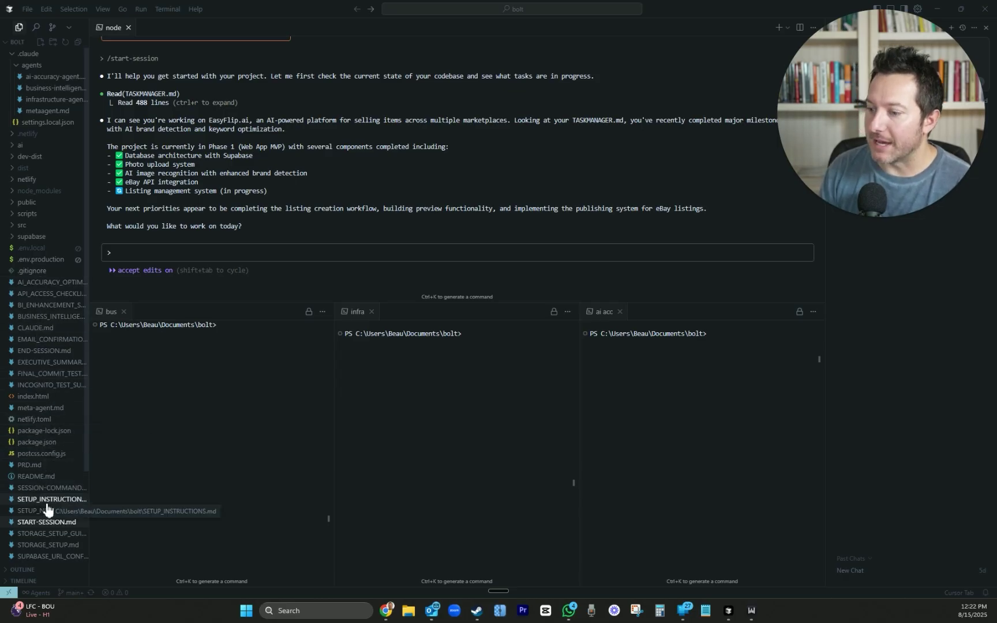
Step: Open TASKMANAGER.md from the Explorer and scroll through it
scroll(44, 508, down, 3)
click(40, 478)
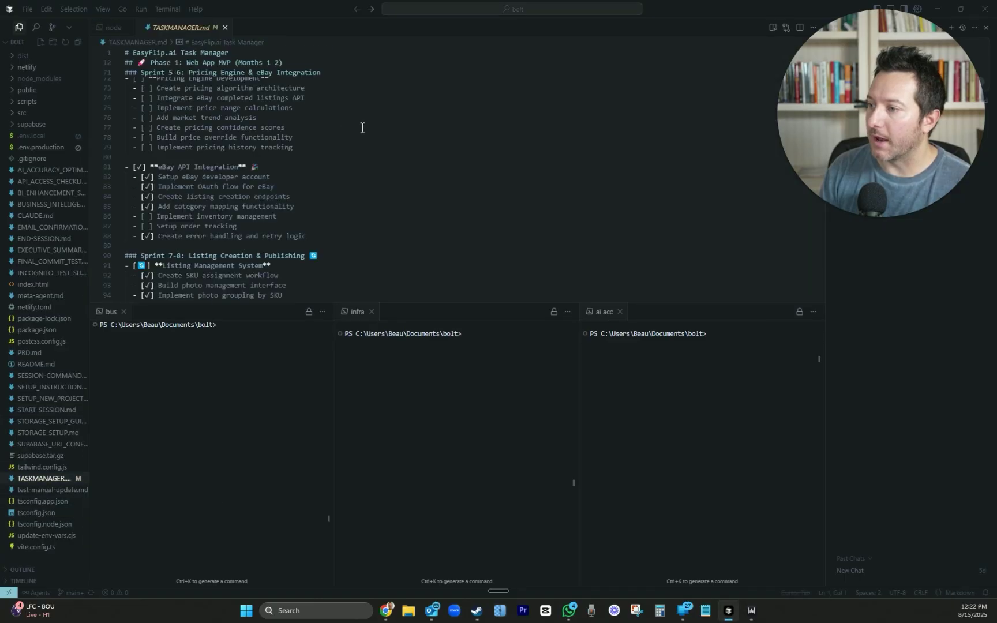
scroll(317, 228, up, 20)
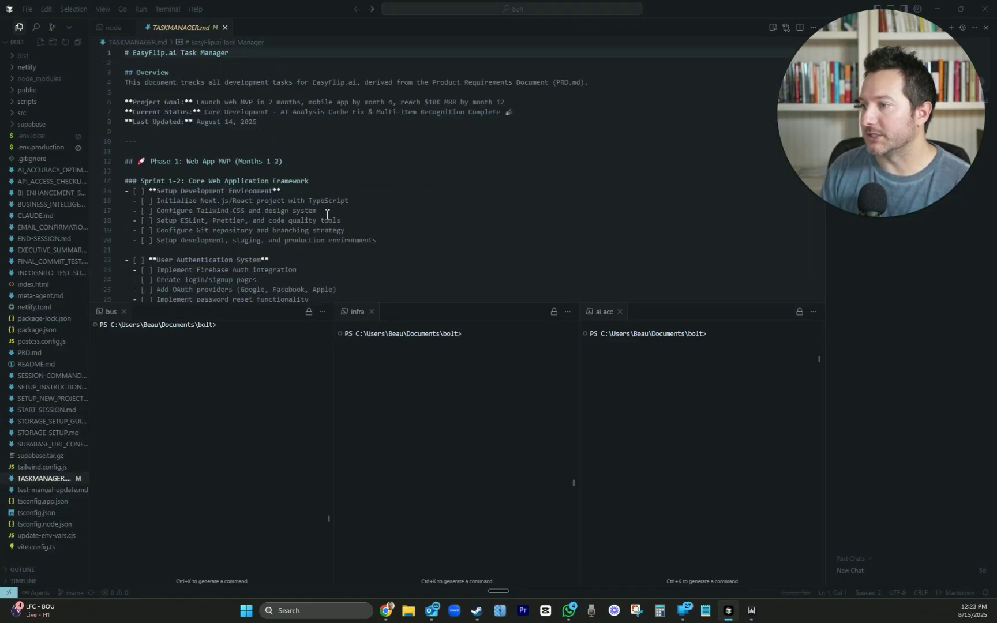
scroll(326, 214, down, 7)
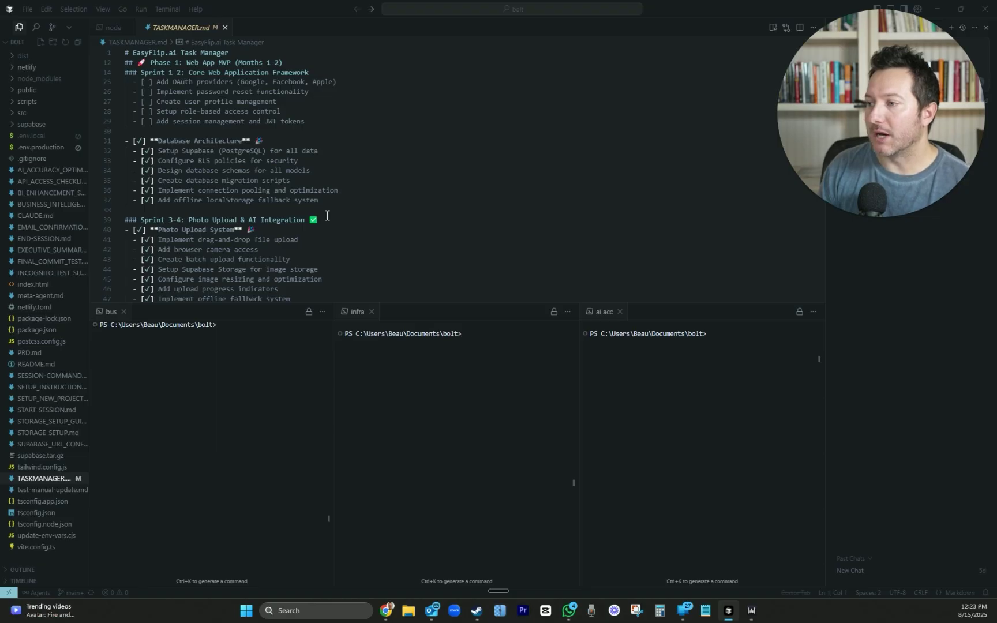
scroll(326, 215, down, 4)
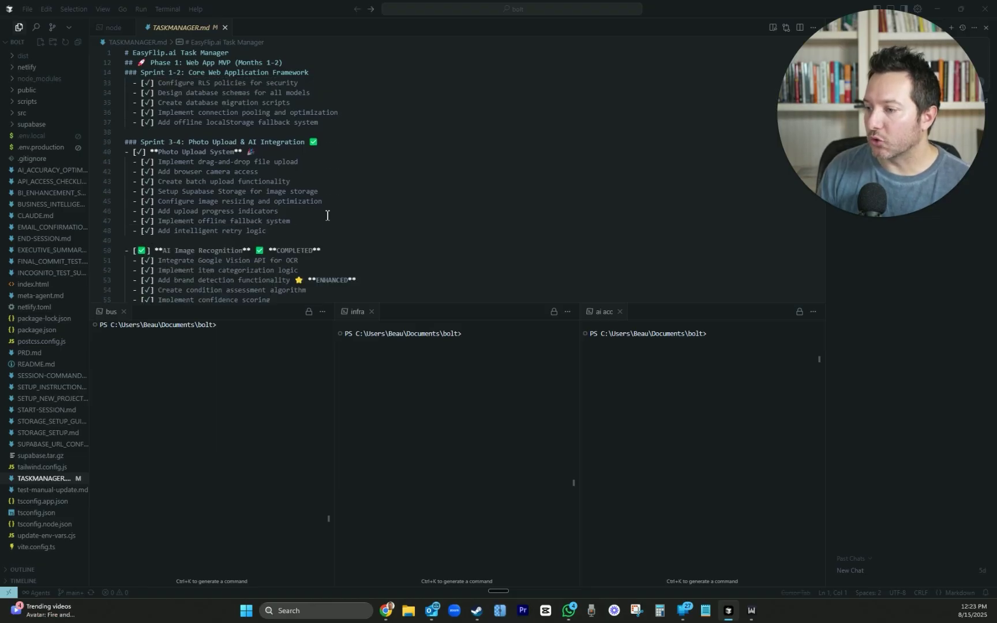
Step: Open PRD.md and read through the product requirements
click(26, 354)
scroll(331, 194, up, 2)
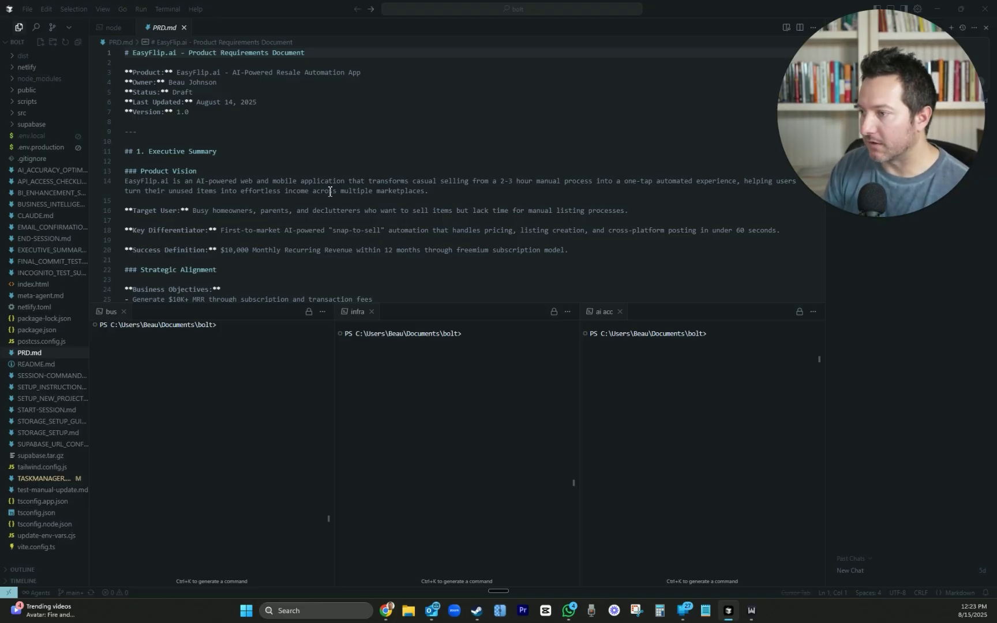
scroll(332, 194, down, 10)
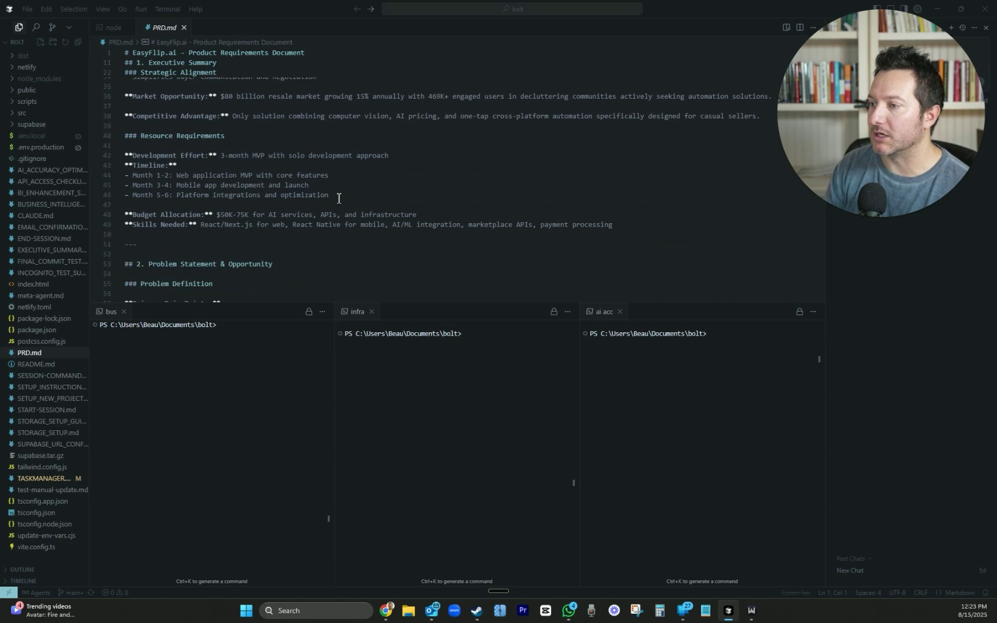
scroll(339, 198, down, 10)
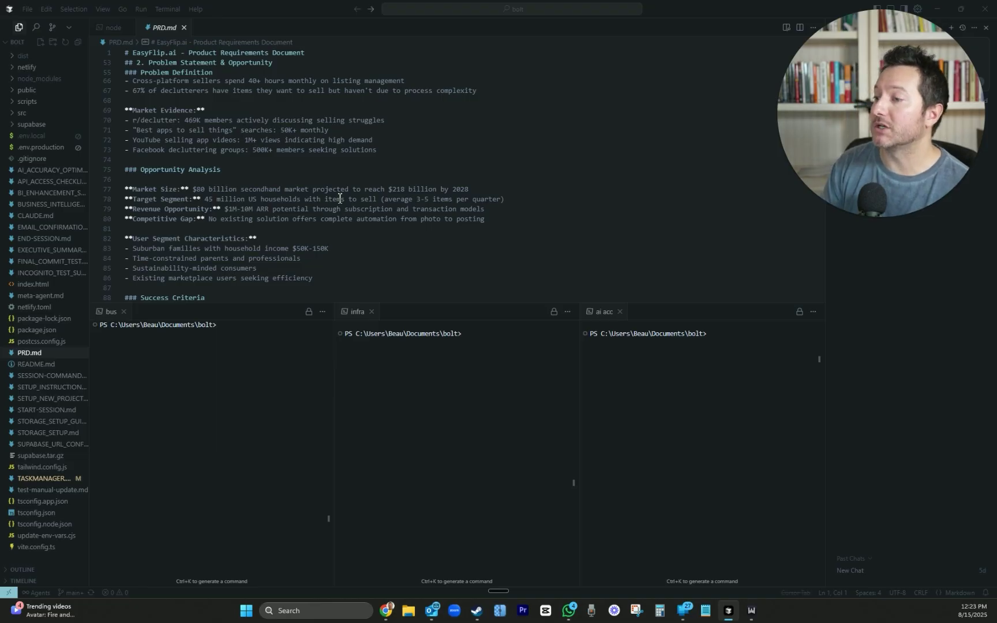
scroll(339, 199, down, 5)
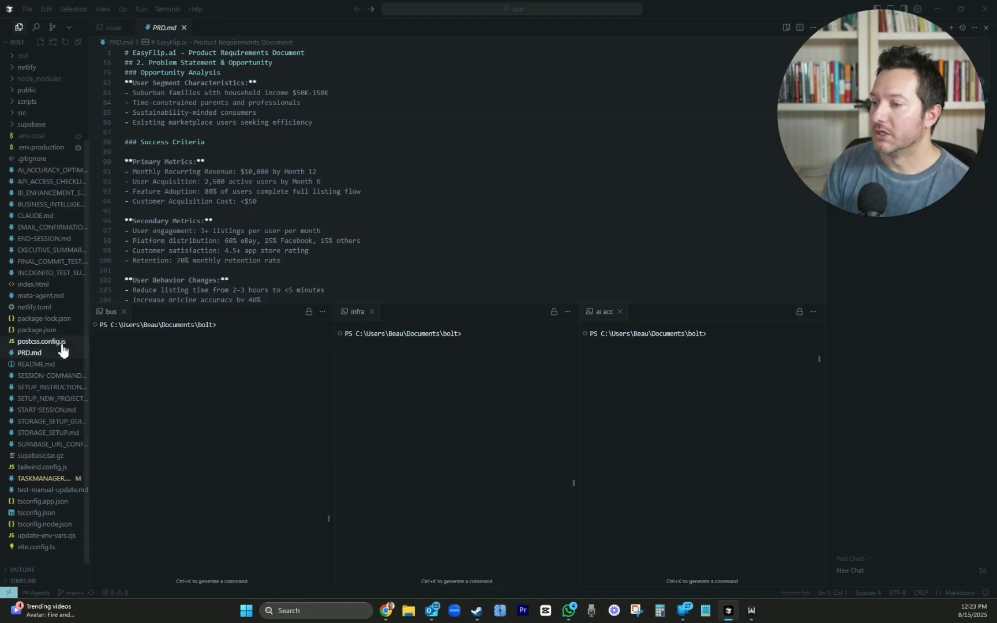
Step: Return to TASKMANAGER.md to review its phase and sprint checklists
click(23, 479)
scroll(177, 220, down, 15)
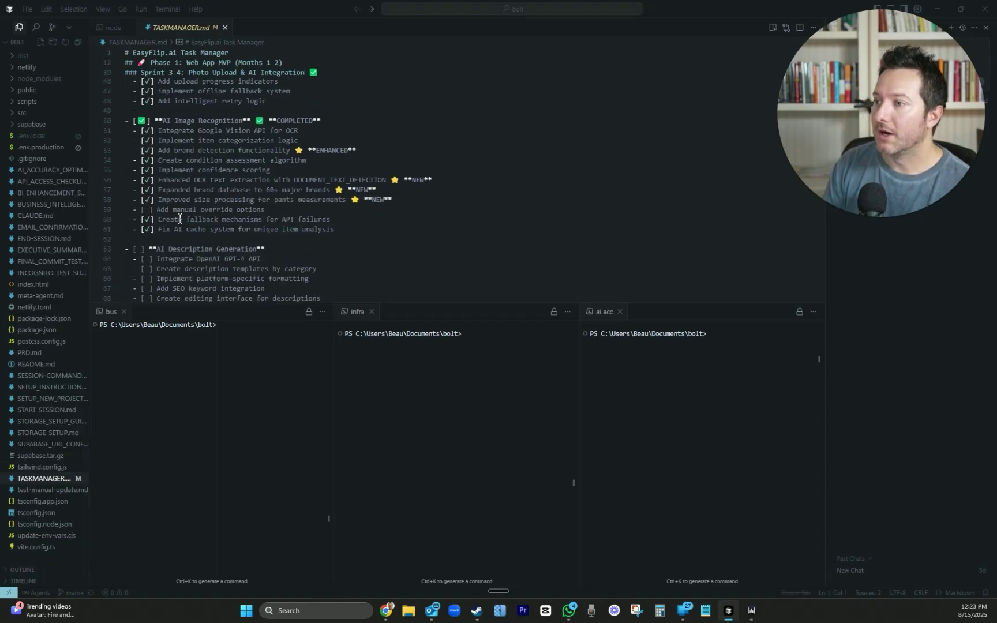
scroll(184, 215, down, 10)
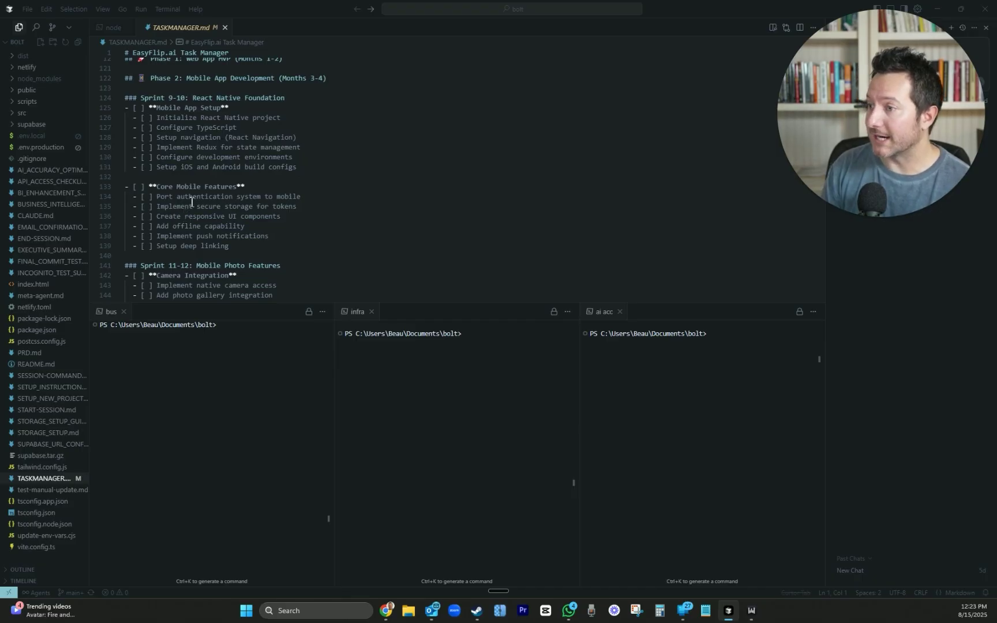
scroll(192, 202, up, 20)
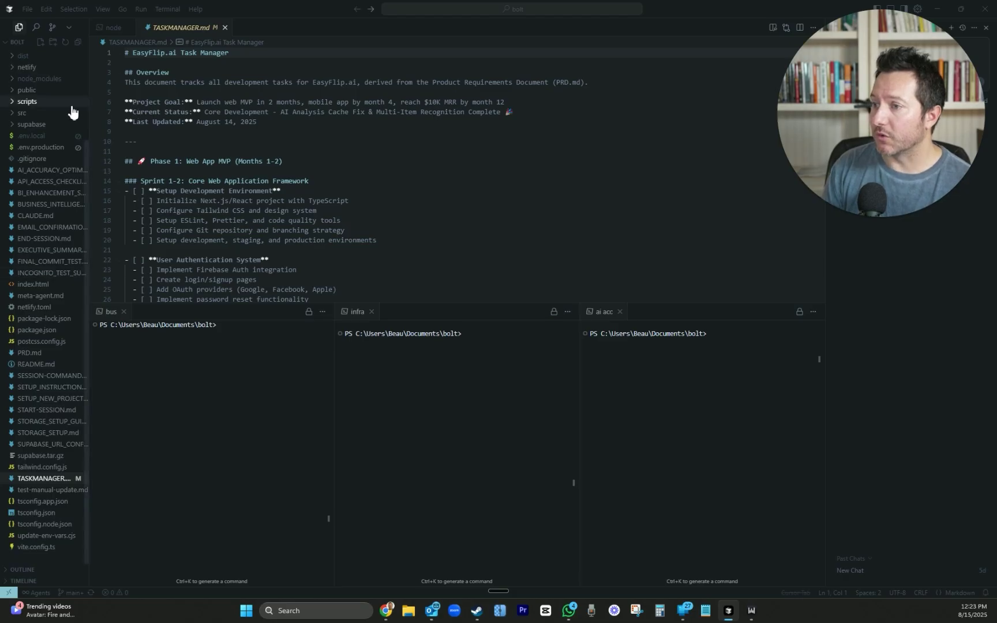
Step: Dictate and submit a Claude Code request to add the Lindy embed script to the landing page
click(118, 28)
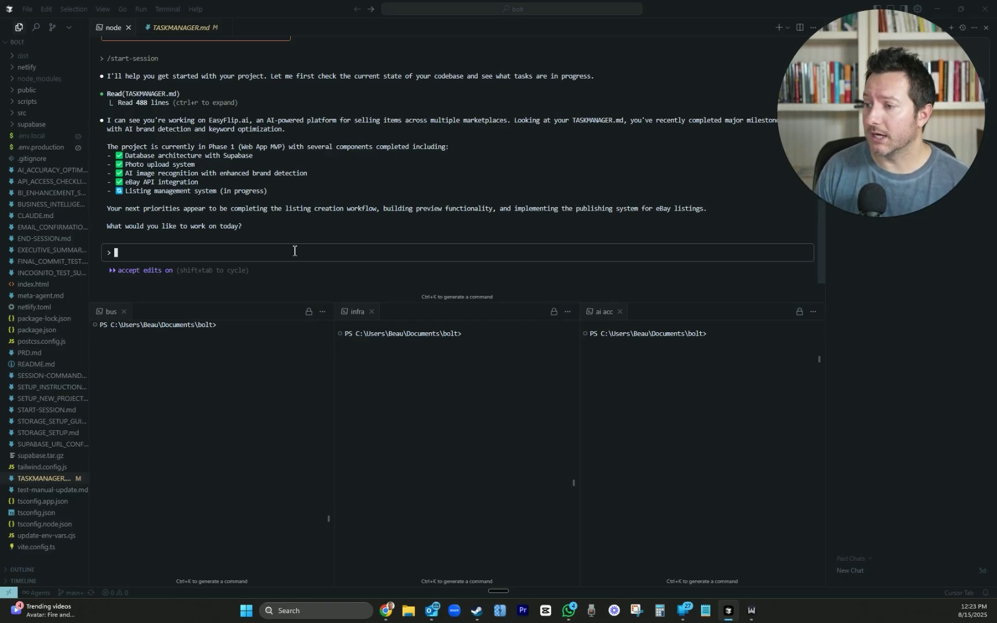
key(ctrl+super)
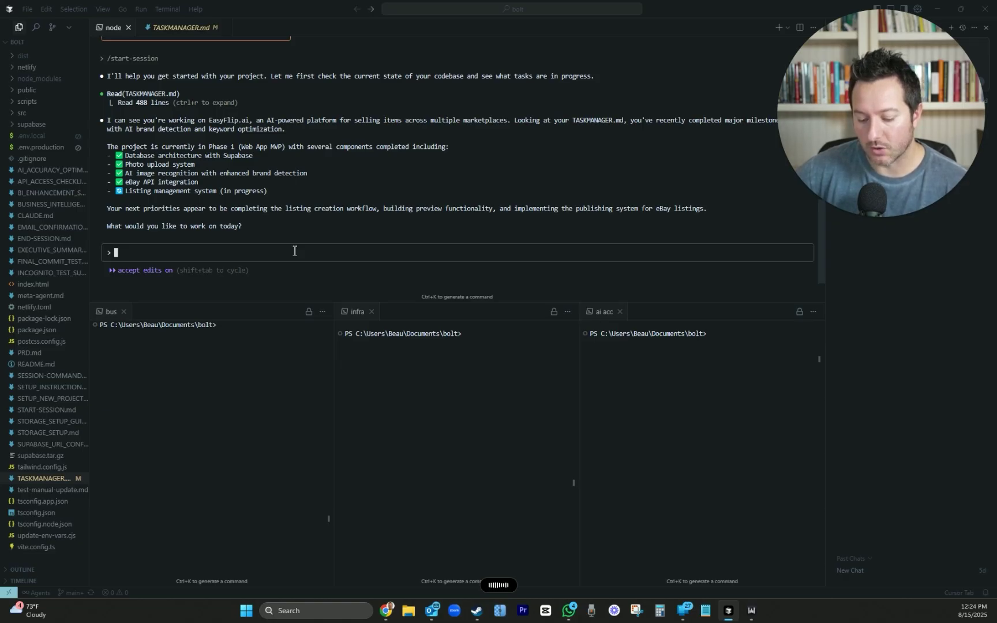
text(Yes, that is the next step. What I would really like to work on is I just built a chatbot customer support agent within Linde.ai, and here is the embed code. I thought we could put this on the landing page to help answer any customer questions.\ \ <script async src="https://api.lindy.ai/api/lindyEmbed/lindyEmbed.js?a=74a586cd-c411-4e9e-b62f-92cc3e10b157" crossorigin="use-credentials"></script>)
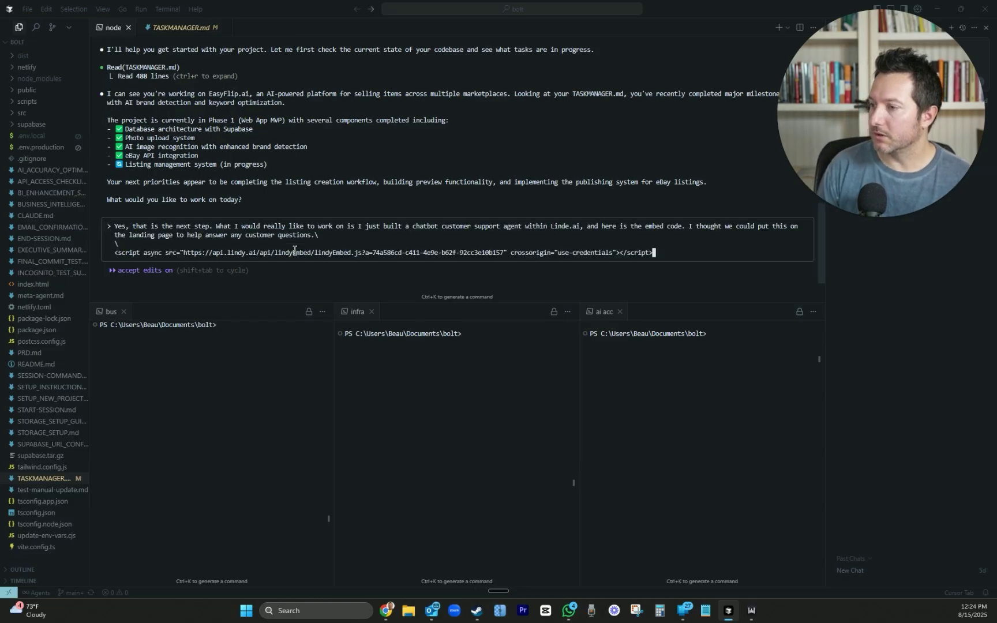
key(Return)
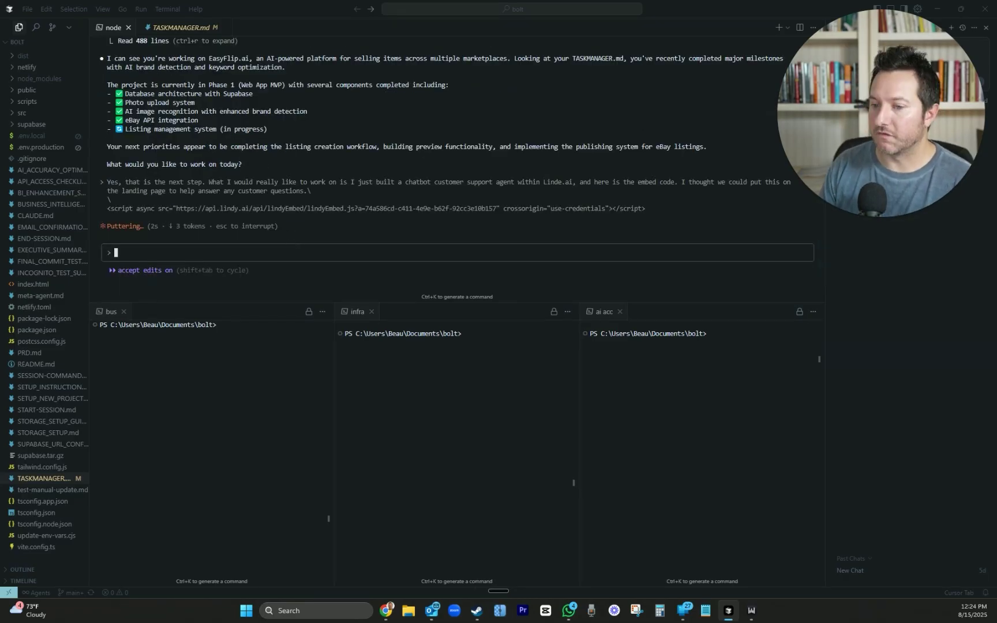
key(alt+Tab)
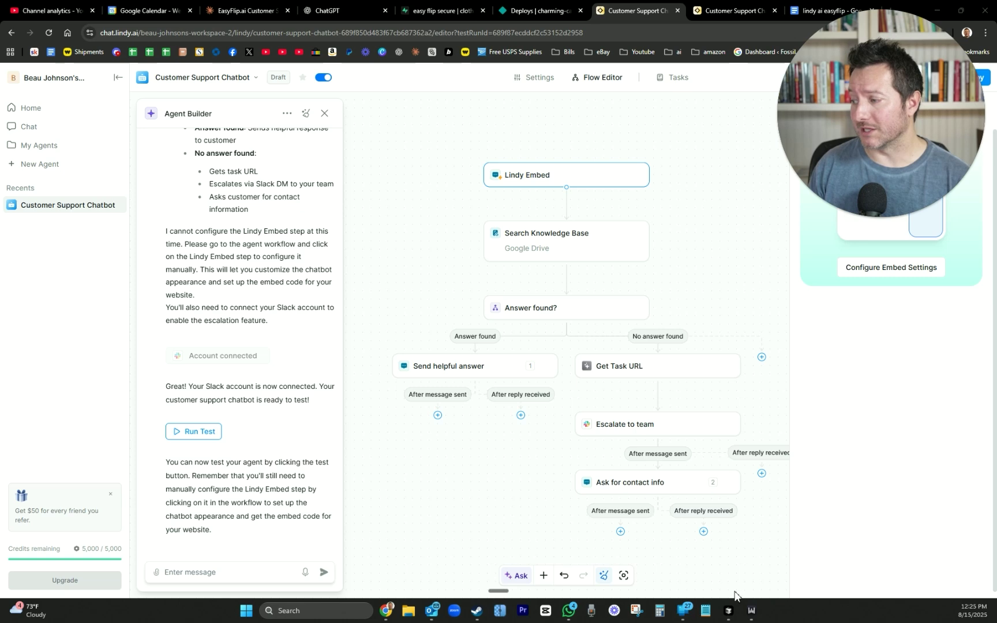
click(729, 611)
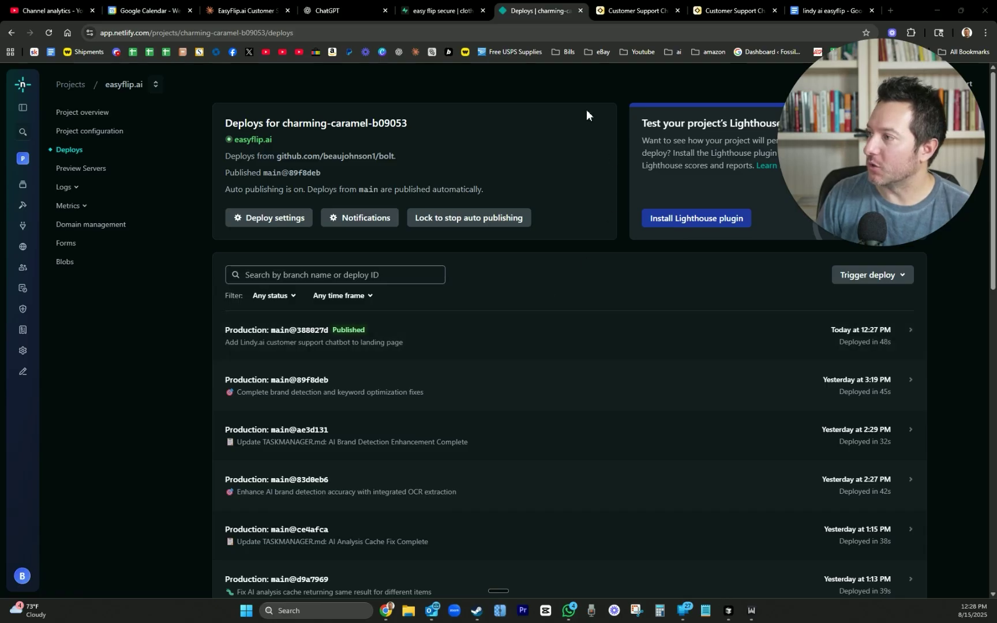
Step: Open a new Incognito window from Chrome's menu
click(986, 33)
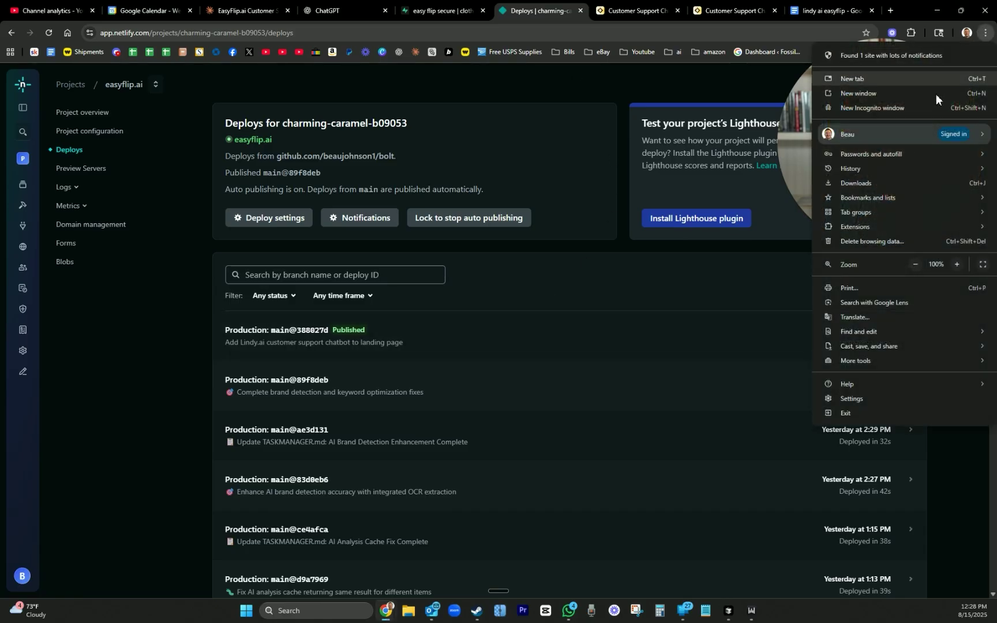
click(927, 106)
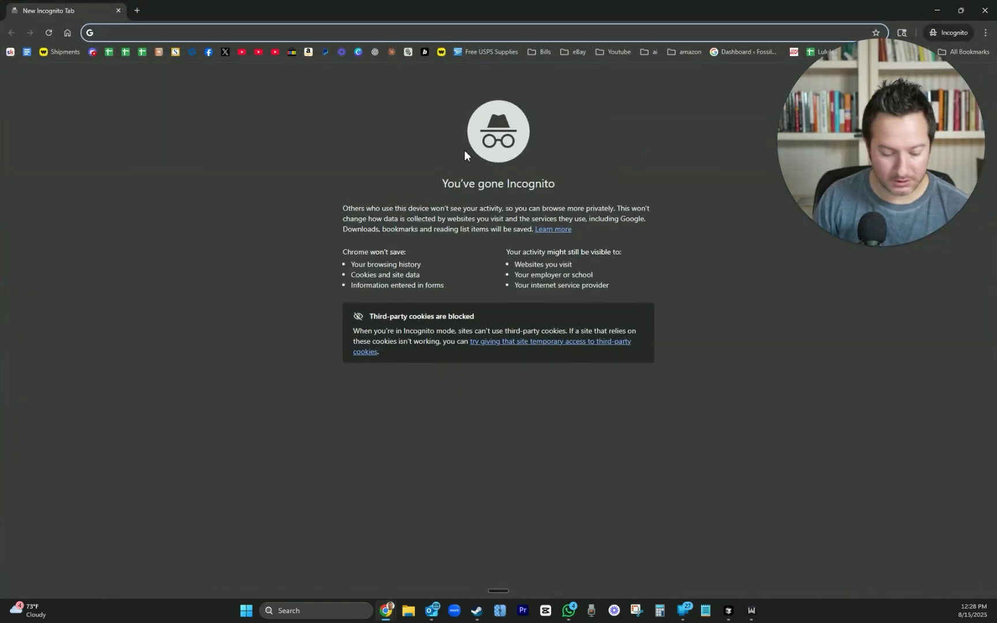
Step: Load the easyflip.ai landing page and scroll through its content
text(ea)
key(Return)
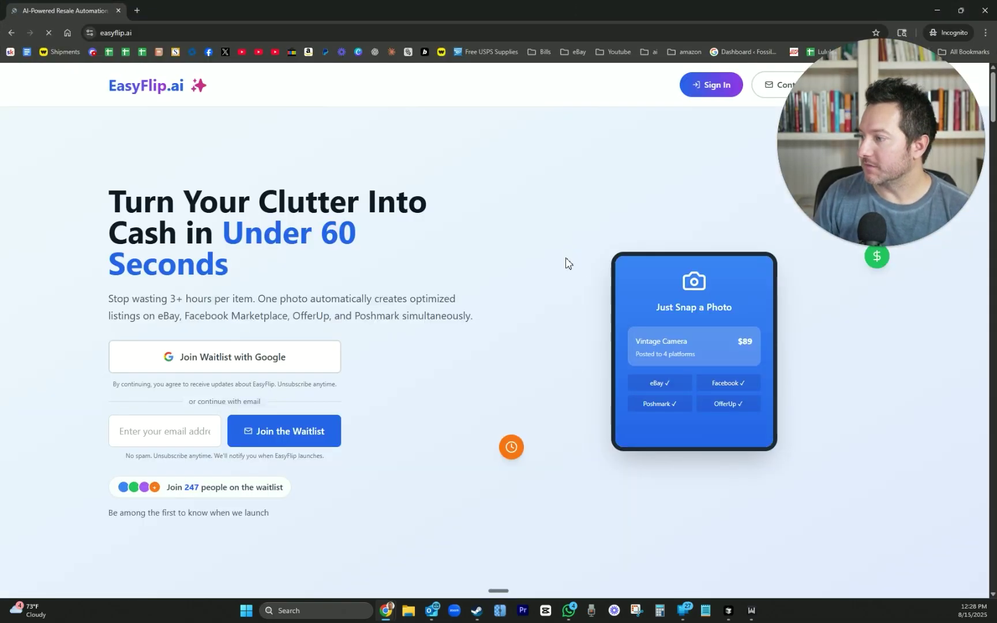
drag(869, 137, 736, 182)
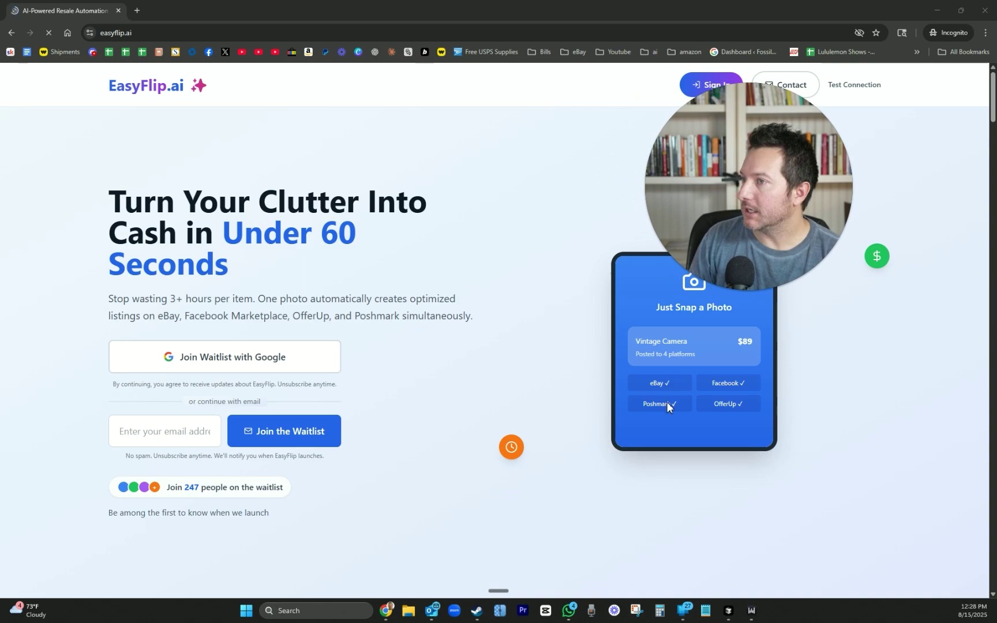
scroll(710, 492, down, 12)
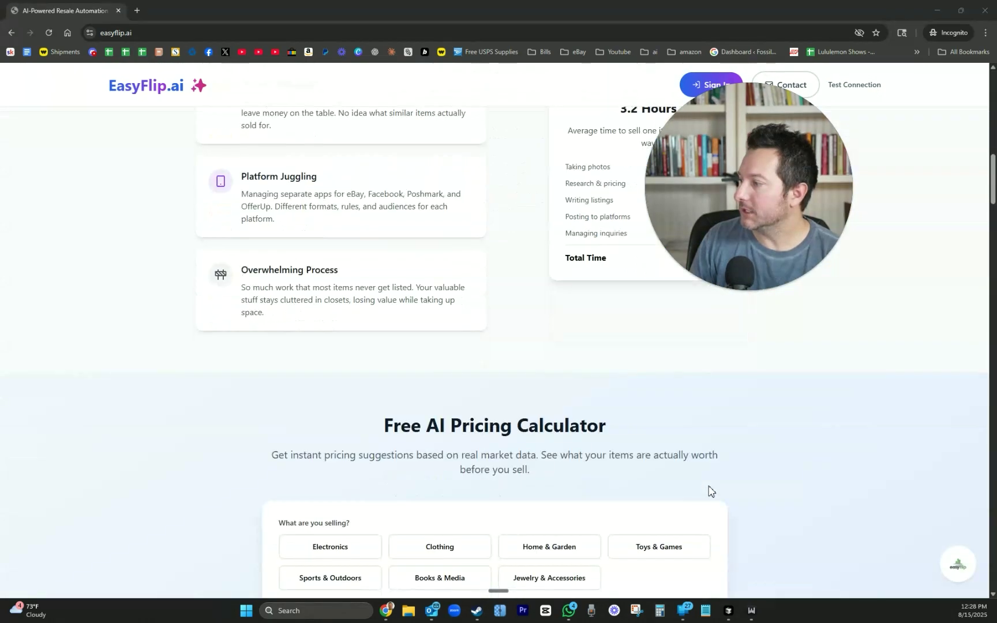
scroll(902, 554, down, 4)
scroll(939, 551, up, 18)
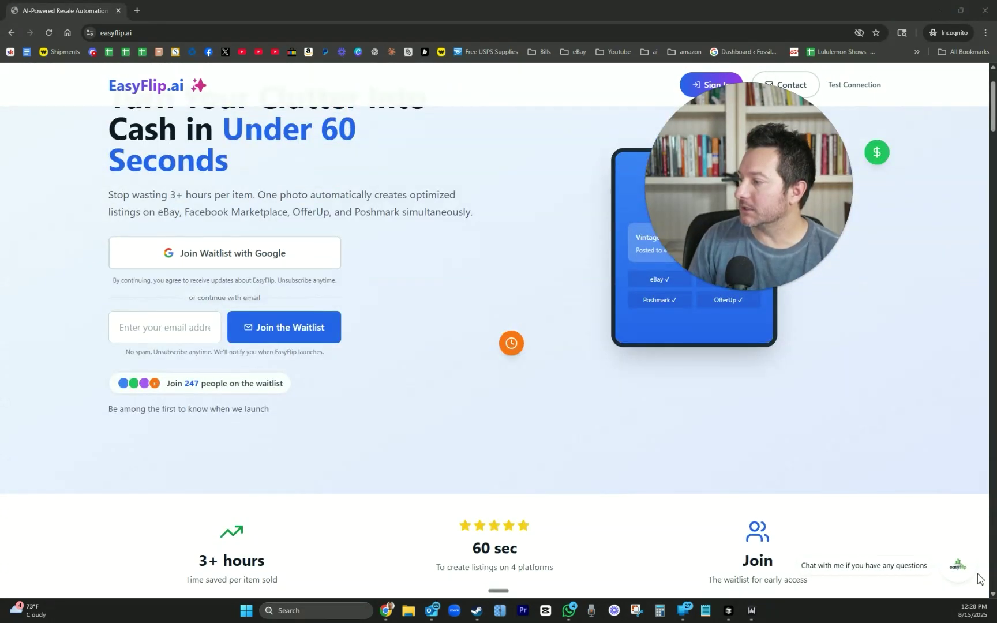
scroll(979, 579, down, 7)
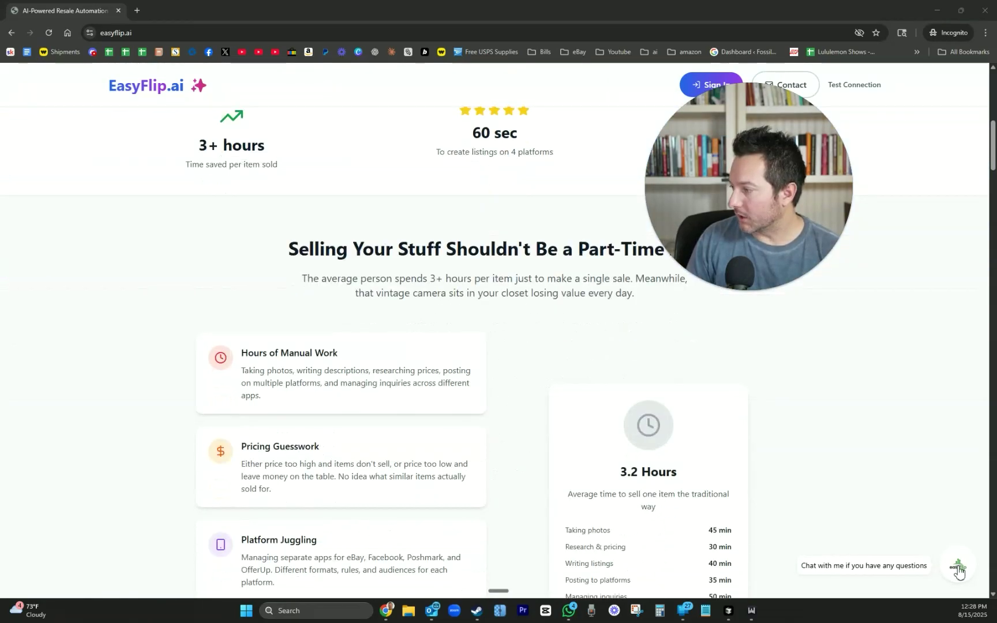
scroll(958, 571, down, 4)
scroll(958, 567, up, 11)
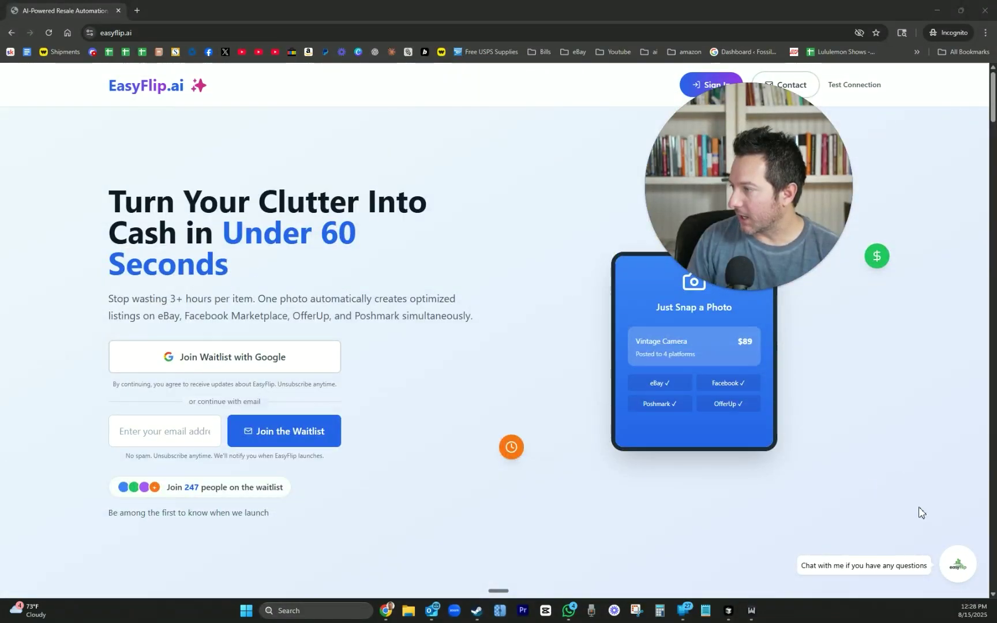
Step: In the support chat widget, ask 'how can this make me a better reseller'
click(955, 561)
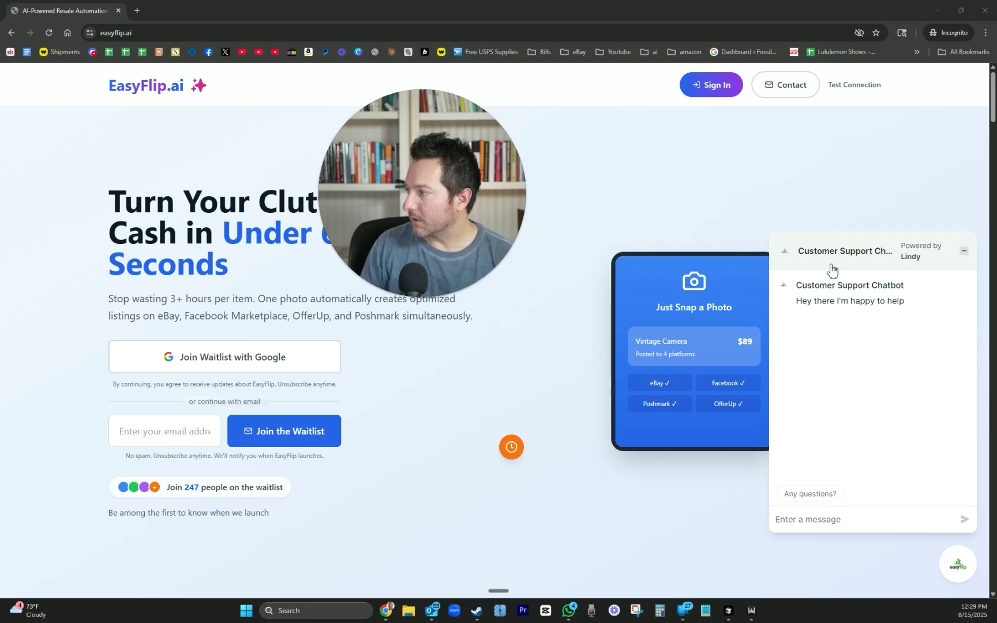
click(818, 530)
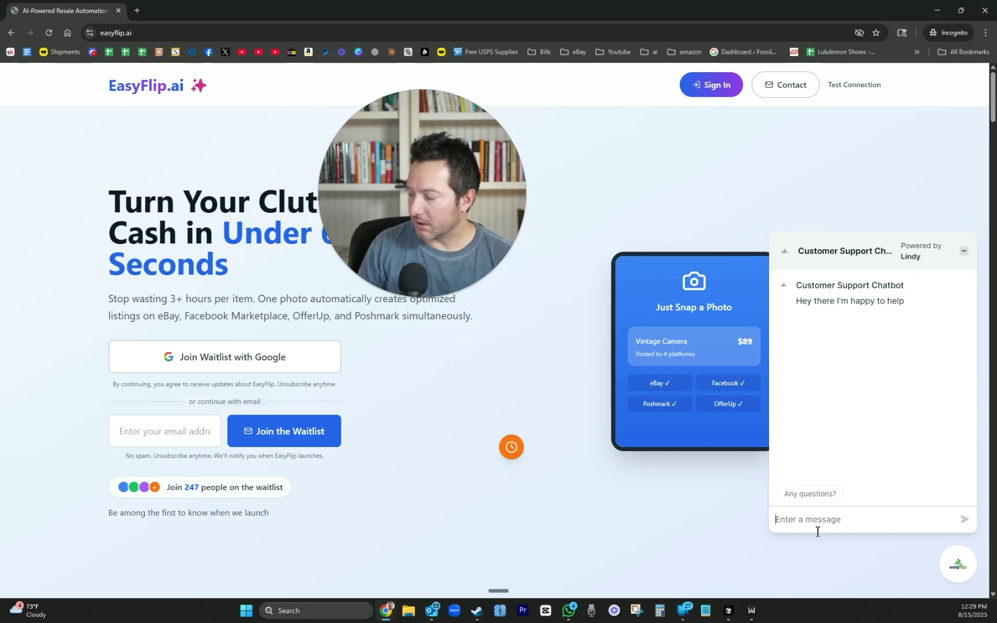
text(how can th)
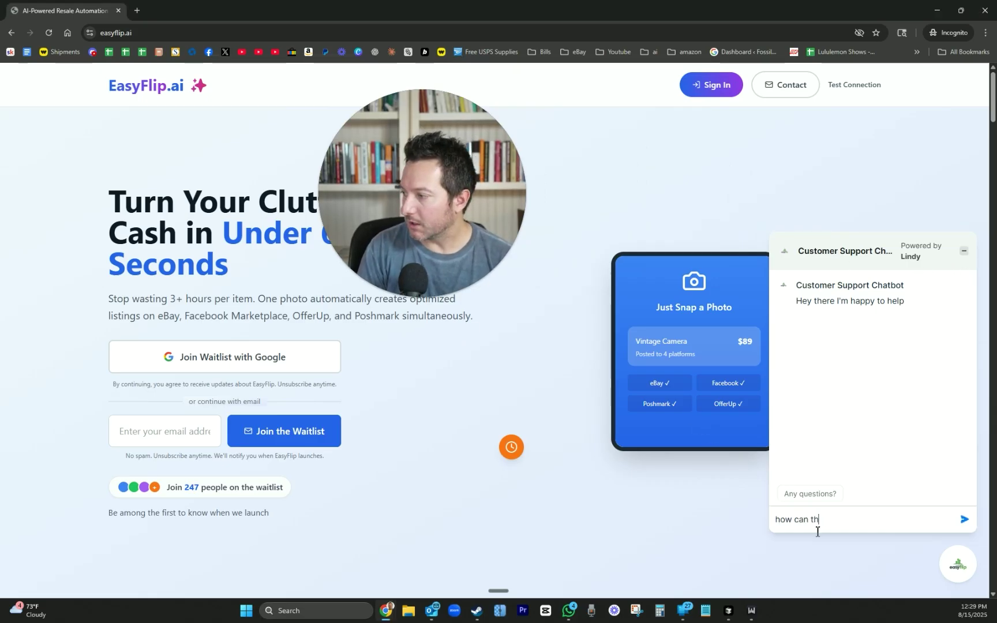
text(is make me a btt)
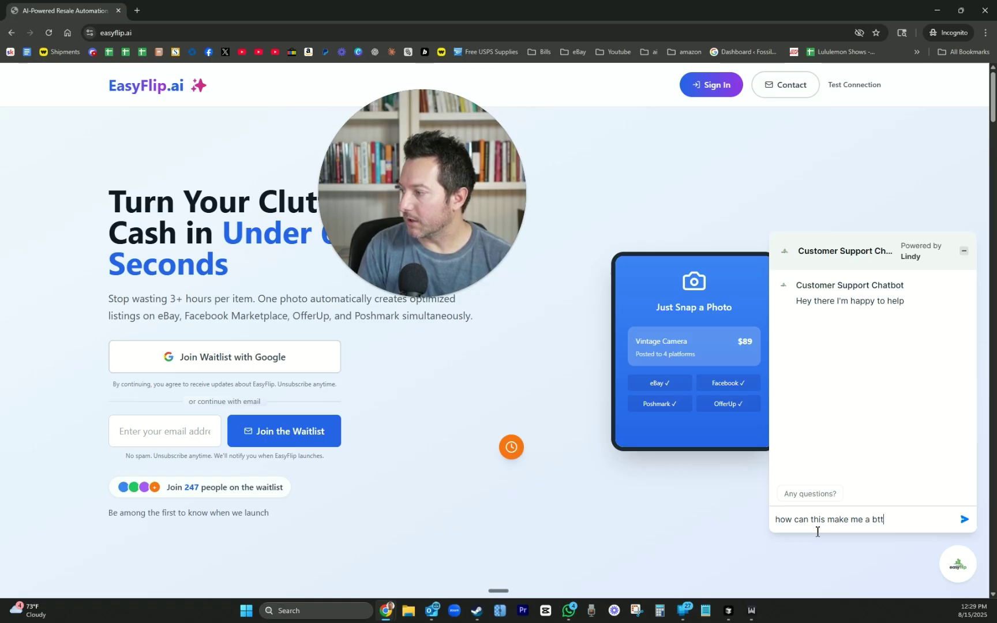
key(BackSpace)
key(BackSpace)
text(etter resel)
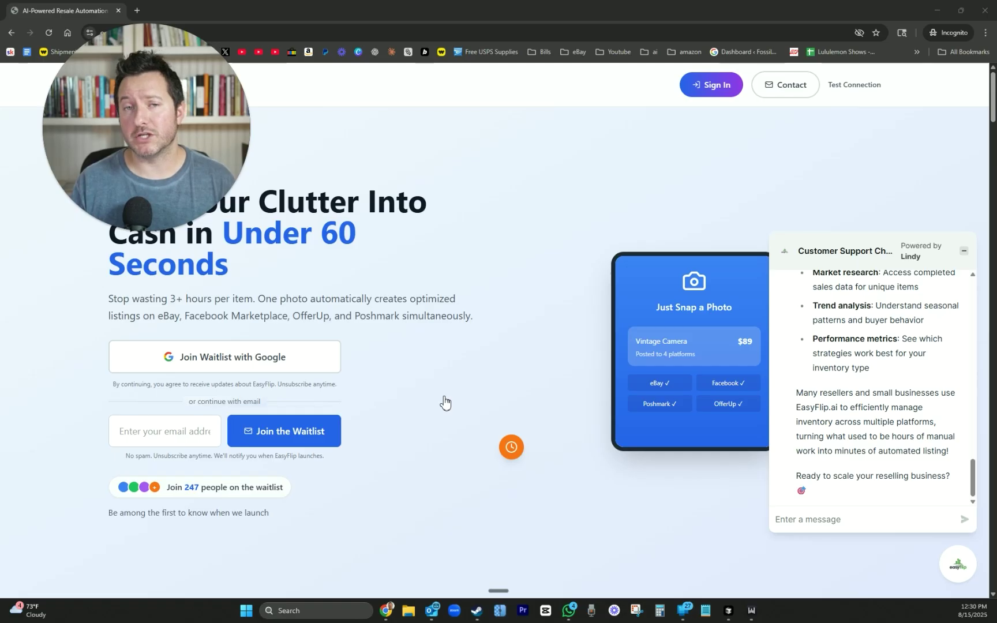
Step: Read through the chatbot's reply about becoming a better reseller
scroll(847, 391, up, 3)
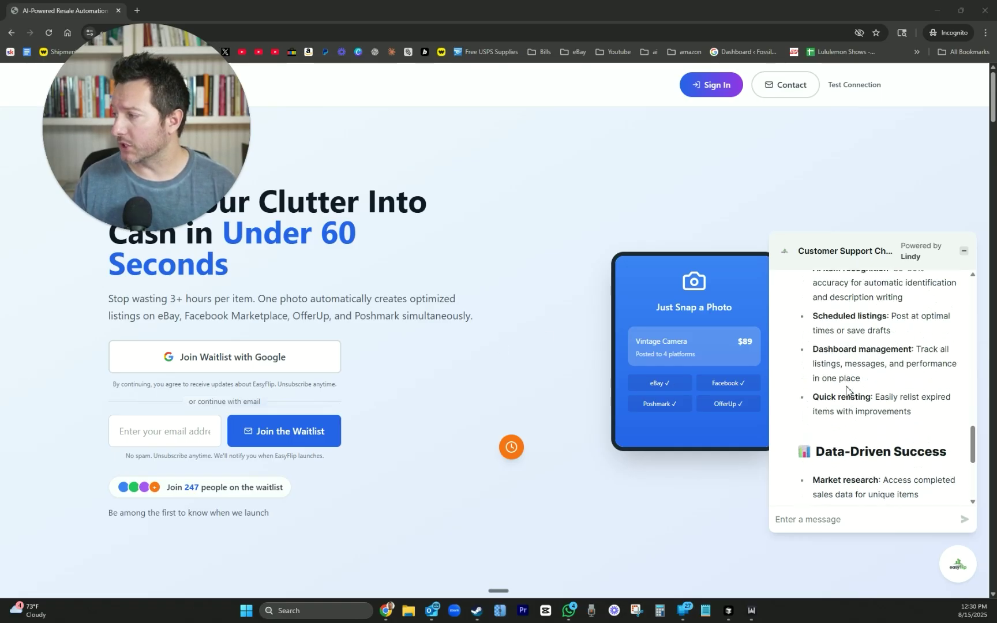
scroll(847, 391, up, 10)
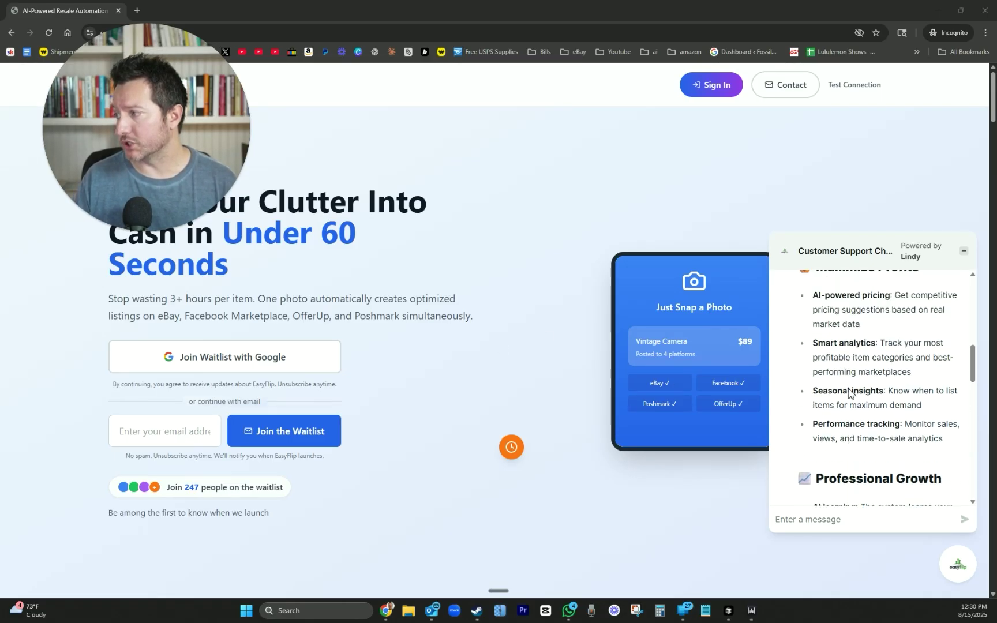
scroll(849, 393, up, 10)
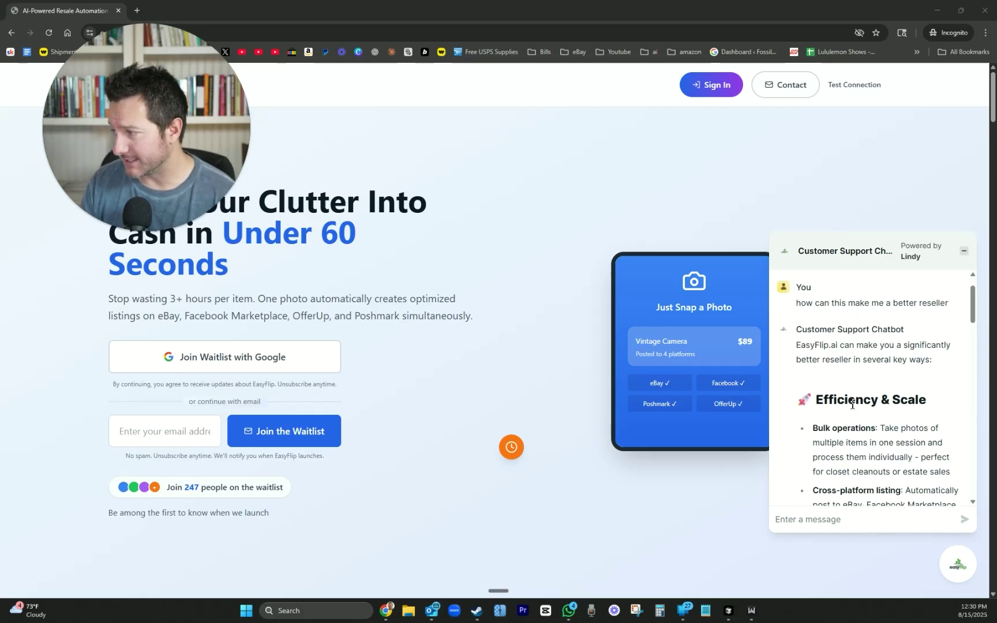
scroll(878, 323, down, 5)
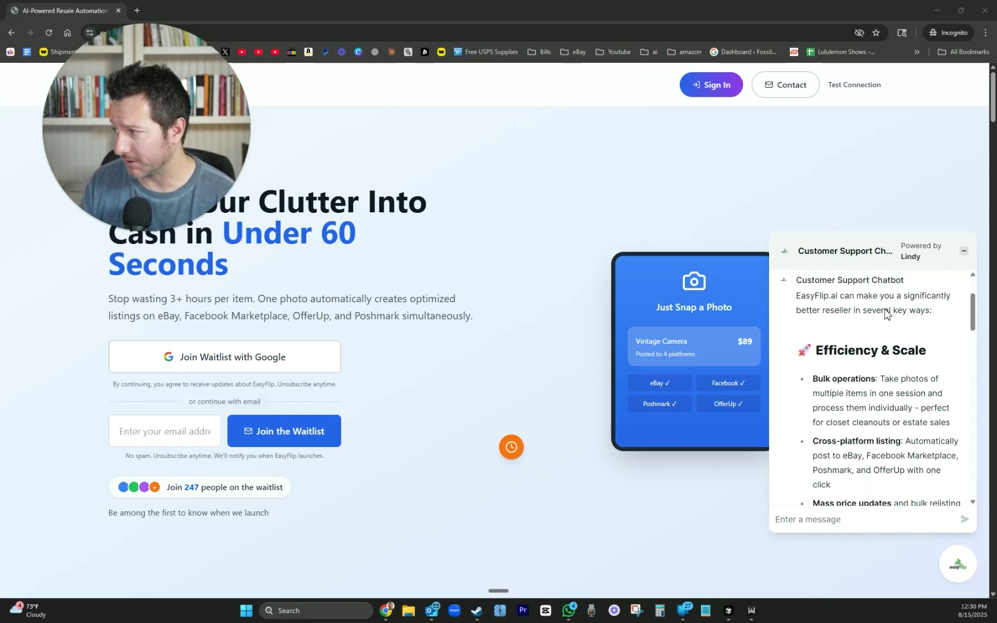
scroll(845, 364, up, 5)
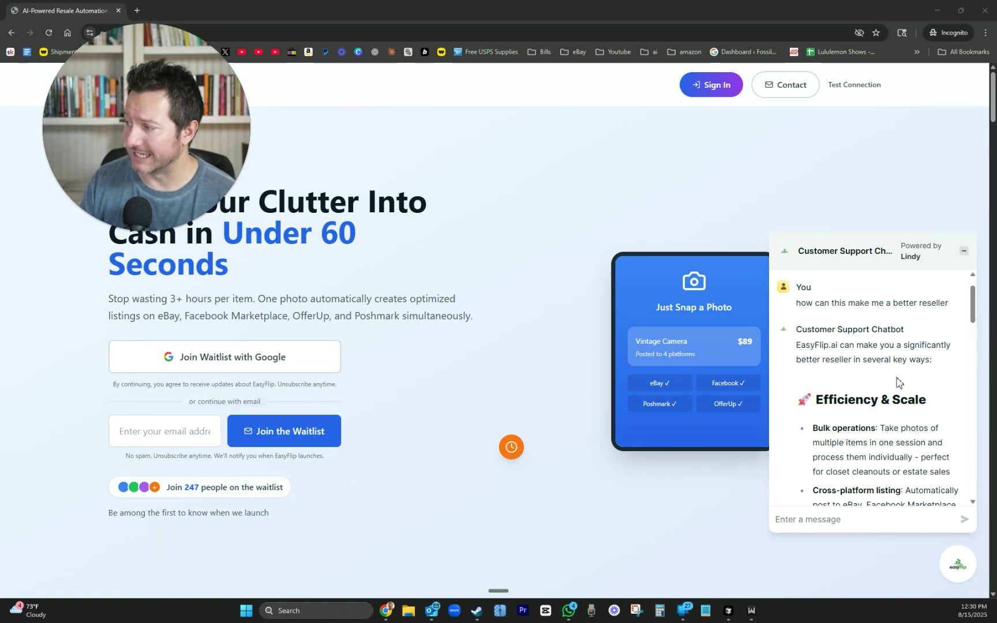
scroll(892, 385, down, 1)
scroll(886, 391, down, 1)
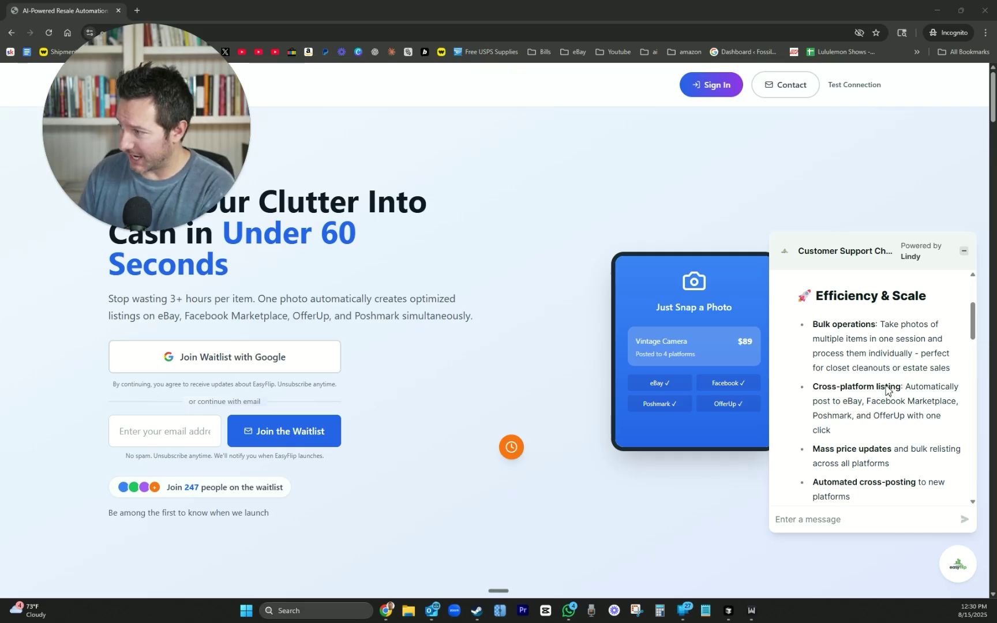
scroll(888, 392, down, 4)
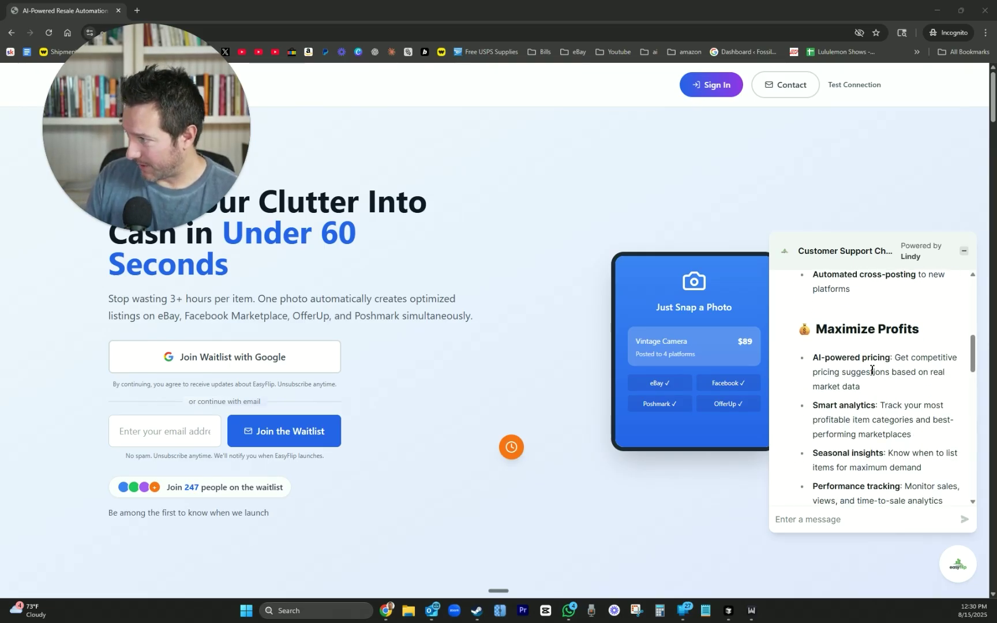
scroll(872, 370, down, 8)
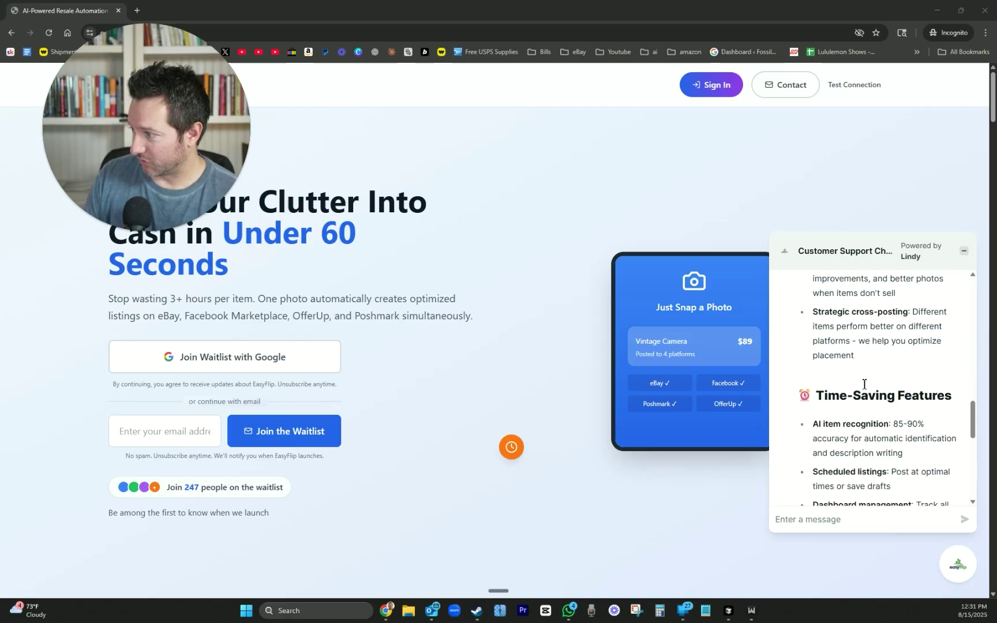
scroll(866, 387, down, 9)
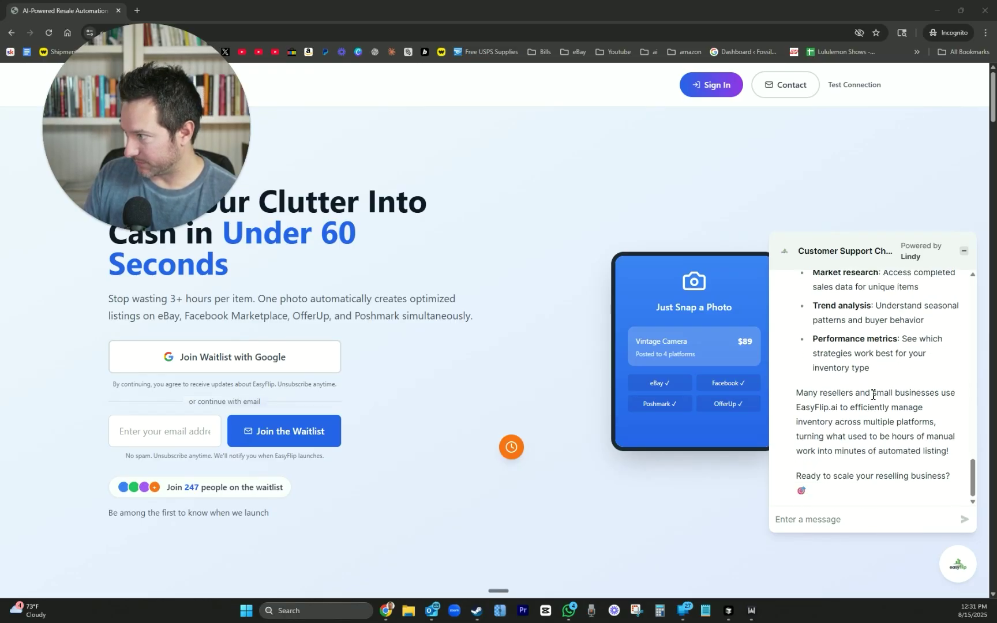
scroll(873, 396, down, 3)
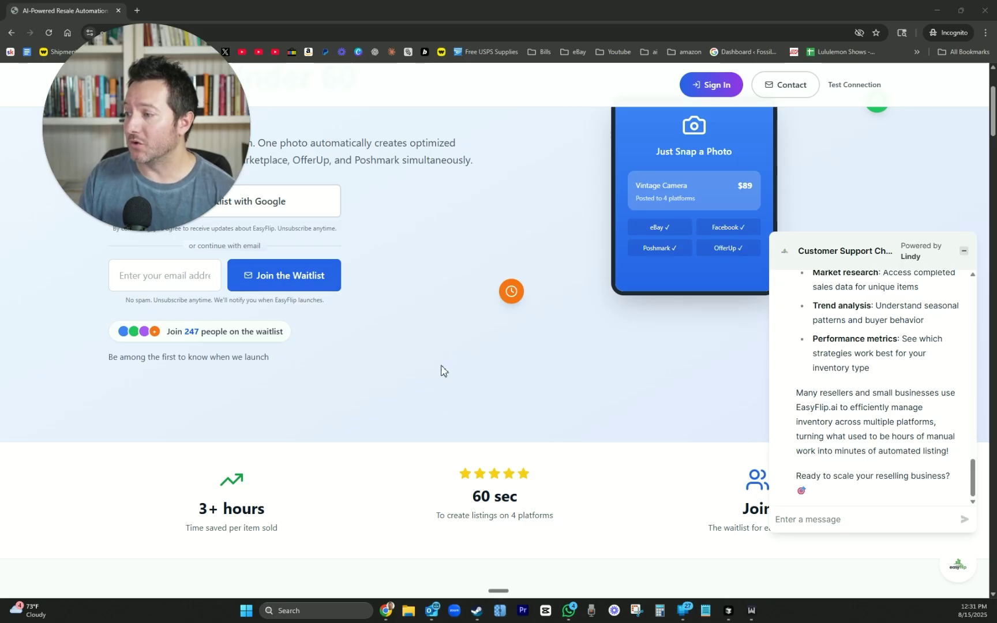
scroll(704, 519, down, 8)
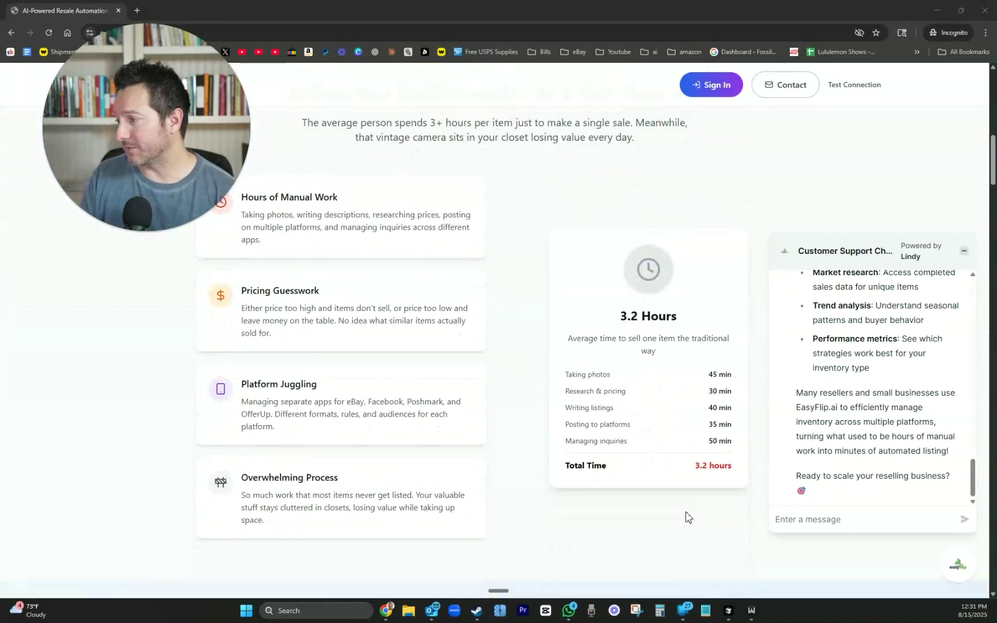
scroll(661, 515, up, 10)
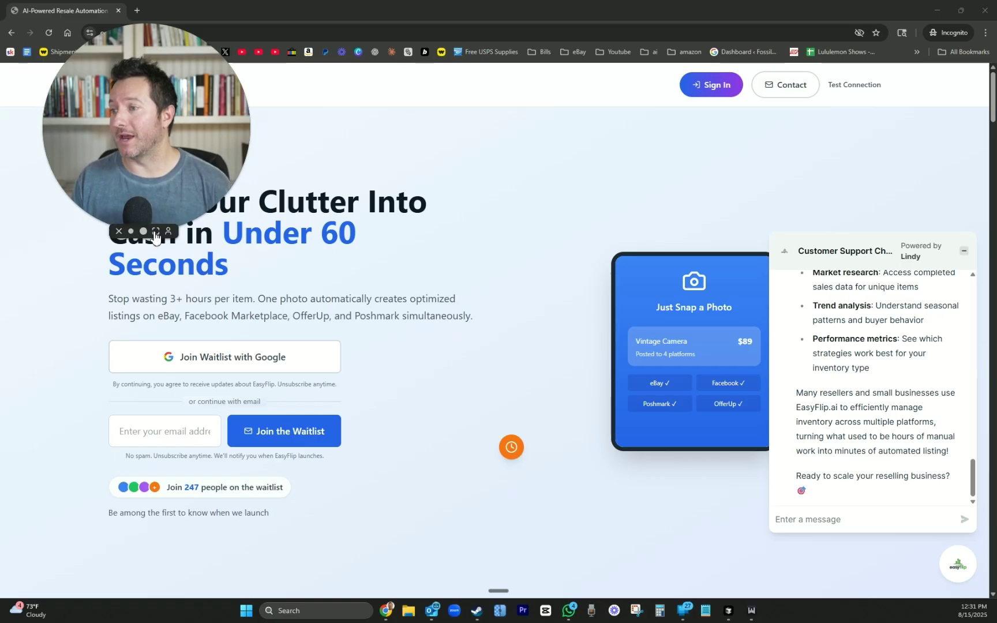